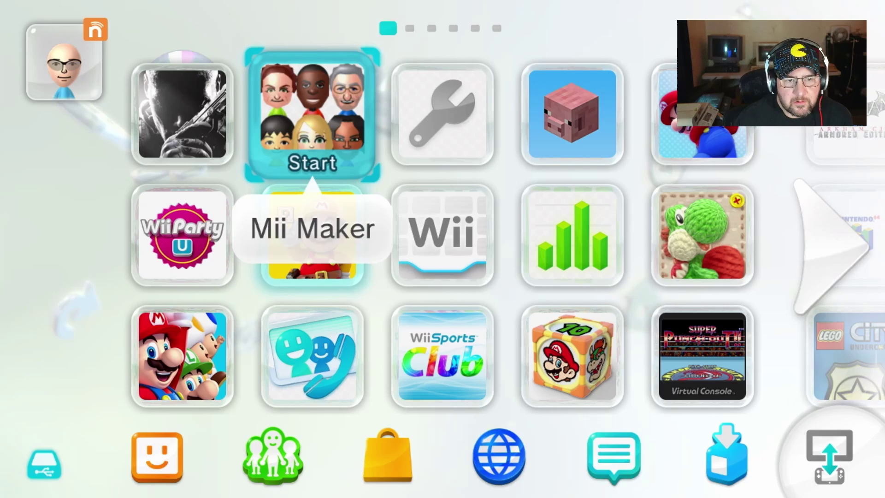
left_click(183, 112)
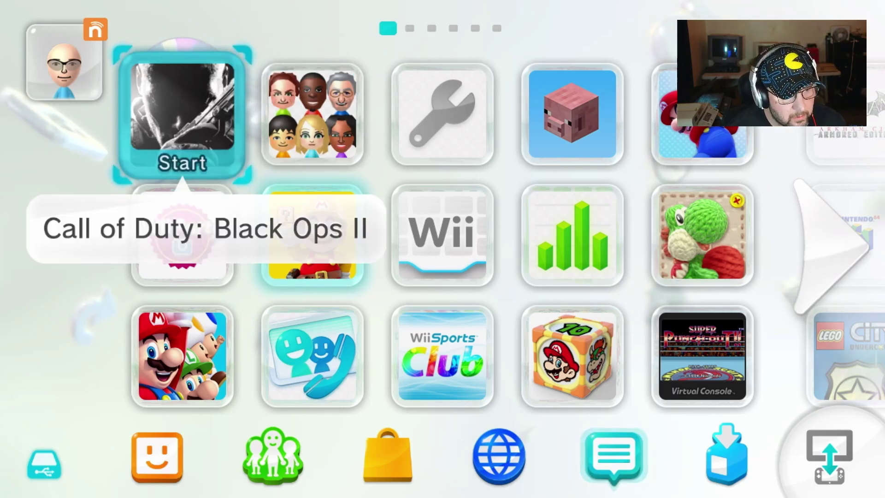
key("Right")
key("Right")
key("Right")
key("Right")
key("Right")
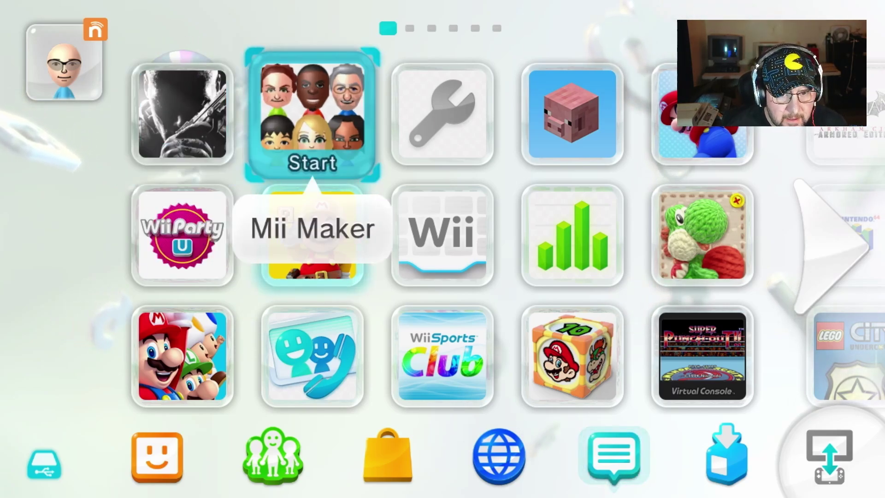
key("Left")
key("Left")
key("Left")
key("Left")
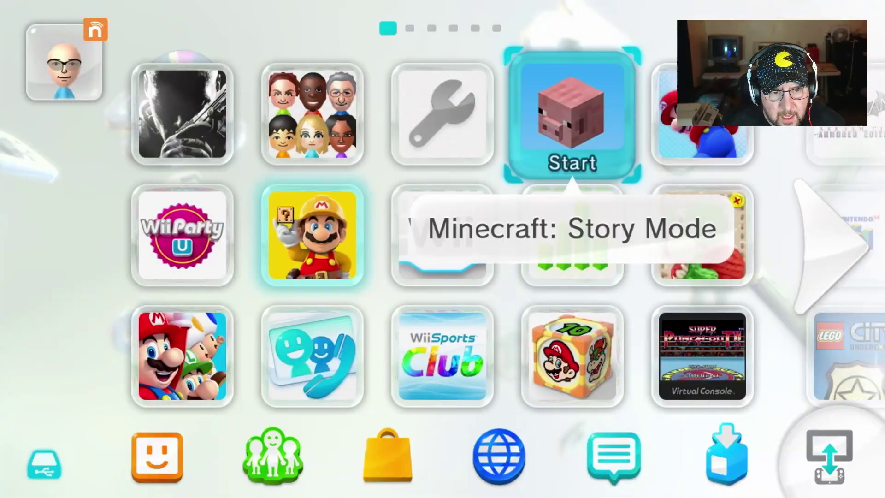
key("Down")
key("Left")
key("Down")
key("Down")
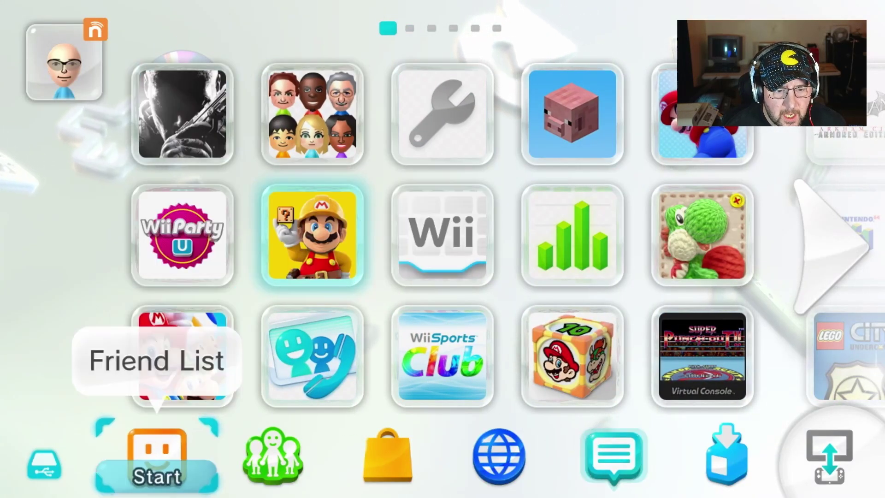
key("Up")
key("Up")
key("Up")
key("Right")
key("Right")
key("Right")
key("Right")
key("Right")
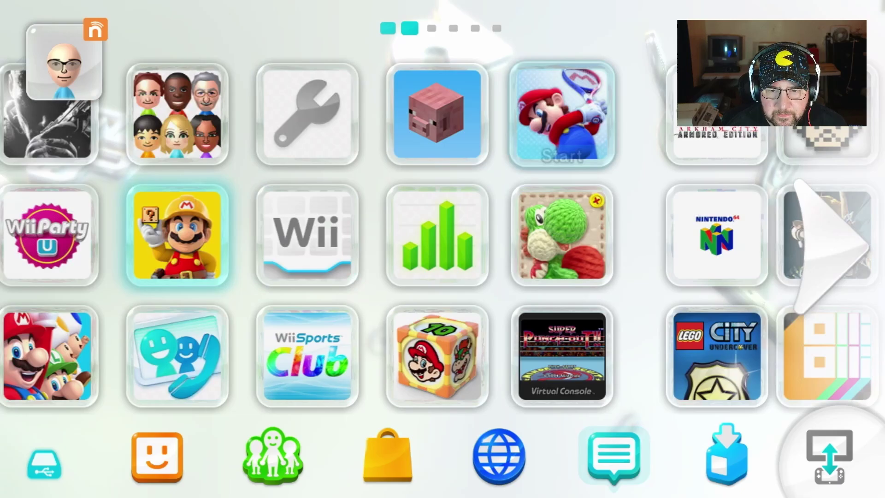
key("Right")
key("Right")
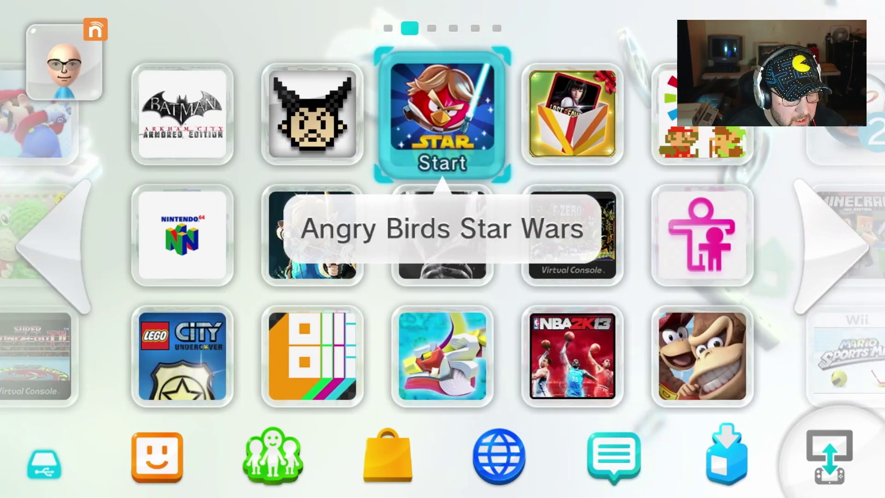
key("Left")
key("Left")
key("Left")
key("Left")
key("Left")
key("Left")
key("Left")
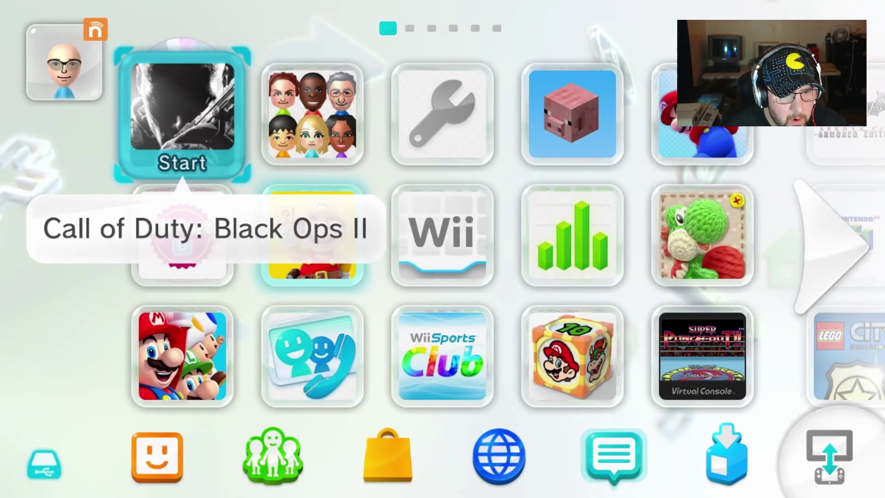
key("Down")
key("Right")
key("Right")
key("Right")
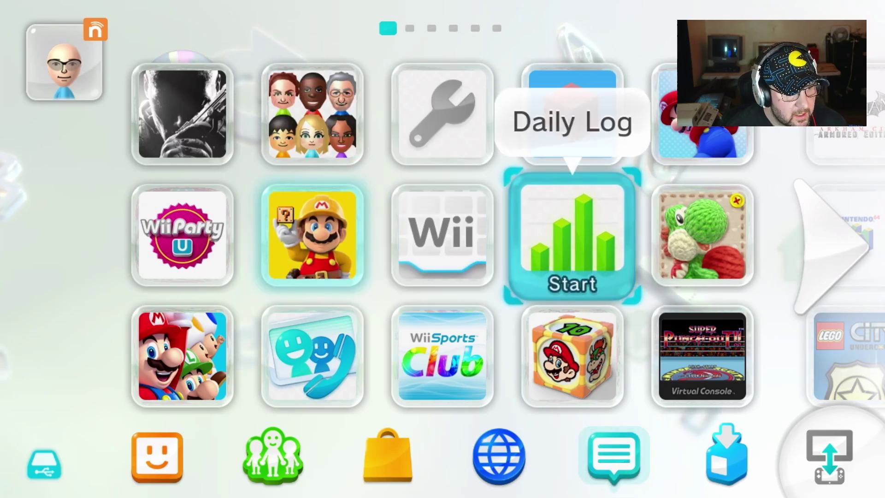
key("Right")
key("Right")
key("Right")
key("Right")
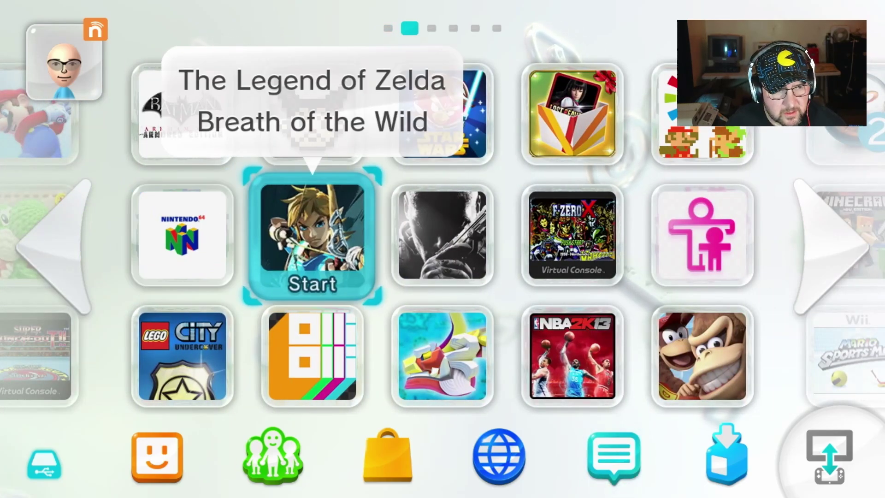
key("Up")
key("Left")
key("Left")
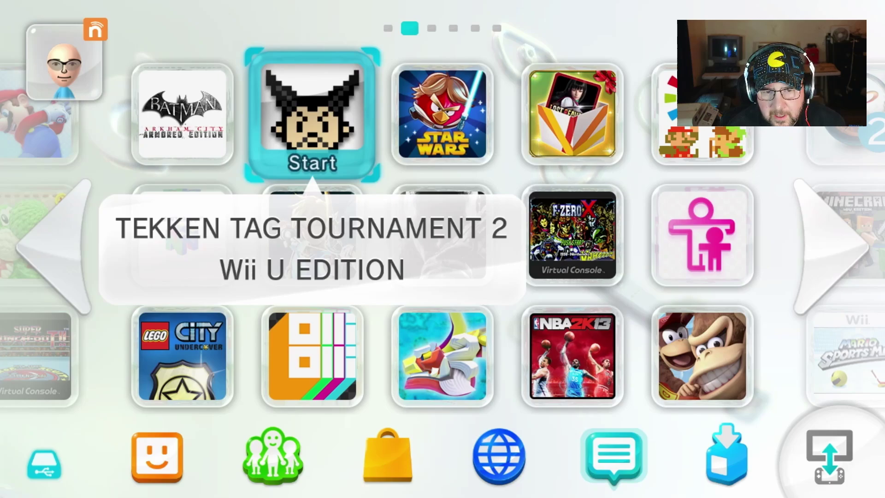
key("Left")
key("Left")
key("Left")
key("Left")
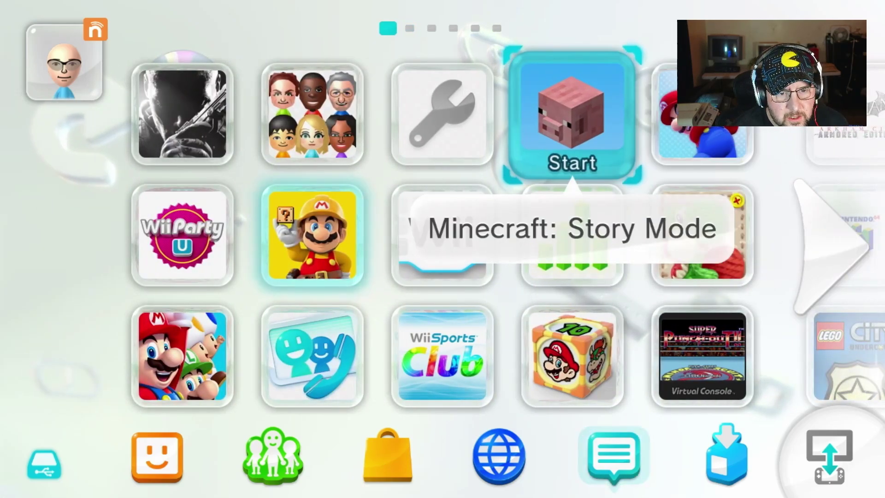
key("Down")
key("Left")
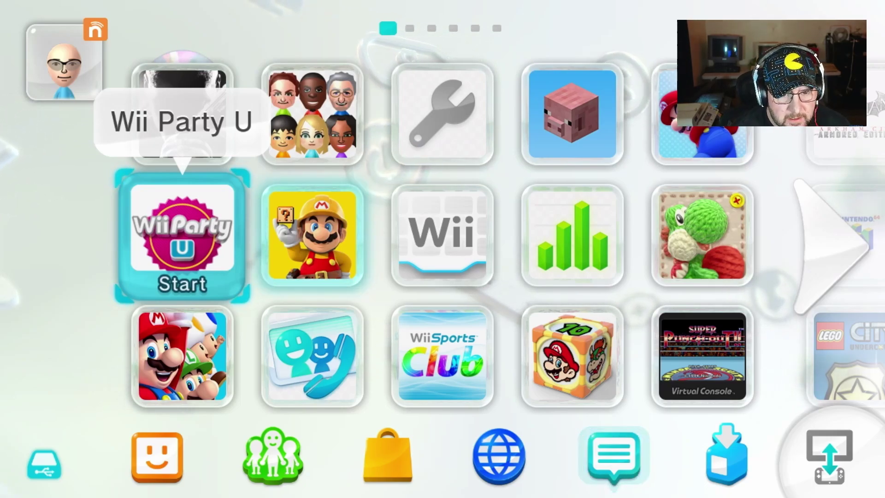
key("Right")
key("Right")
key("Right")
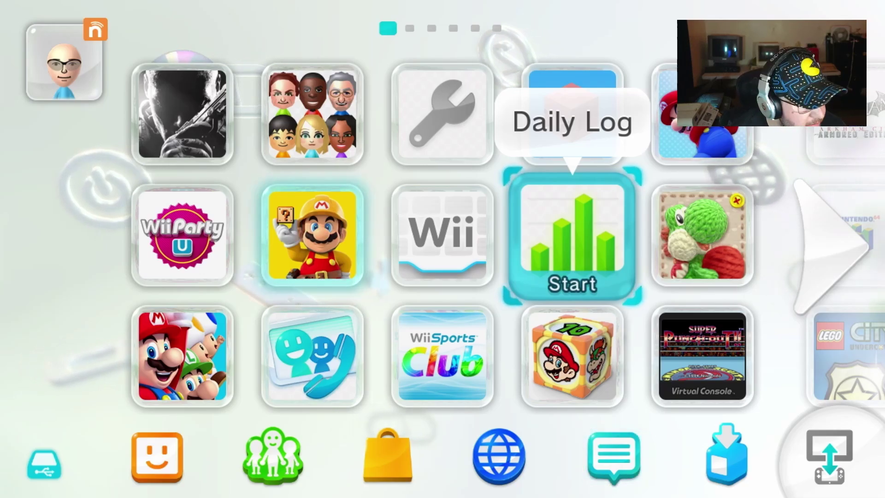
key("Right")
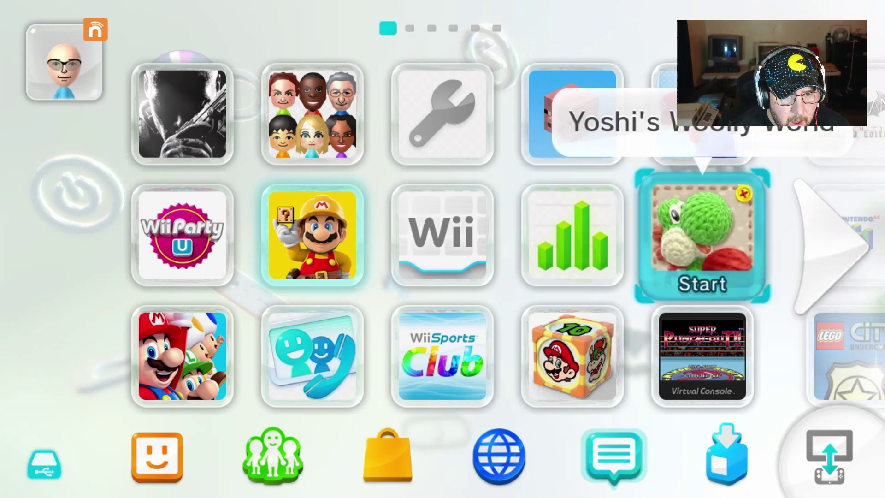
key("Right")
key("Left")
key("Left")
key("Left")
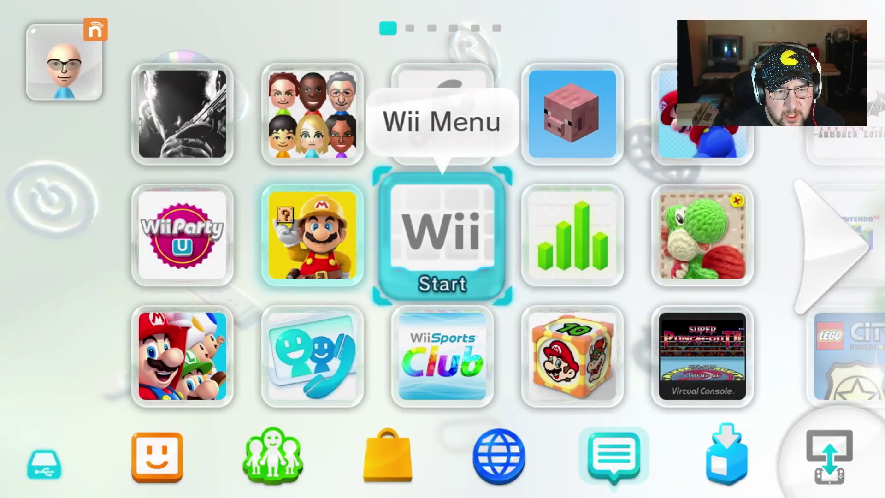
key("Up")
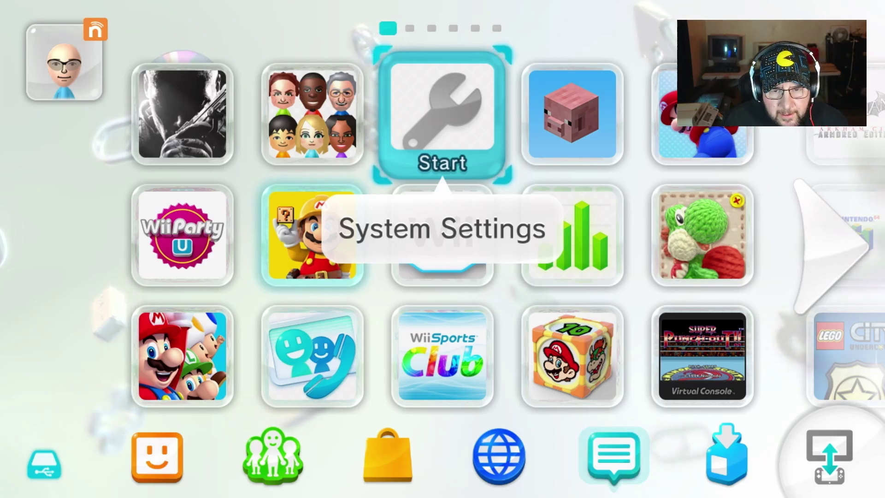
left_click(182, 115)
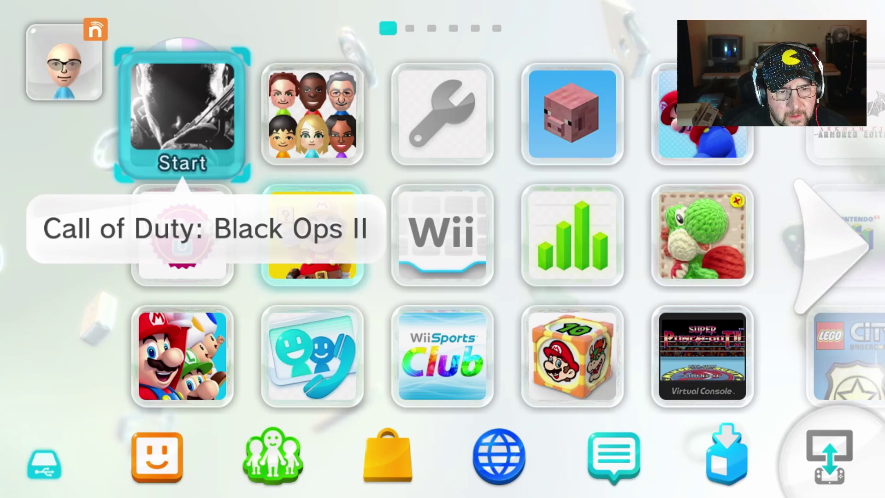
left_click(182, 355)
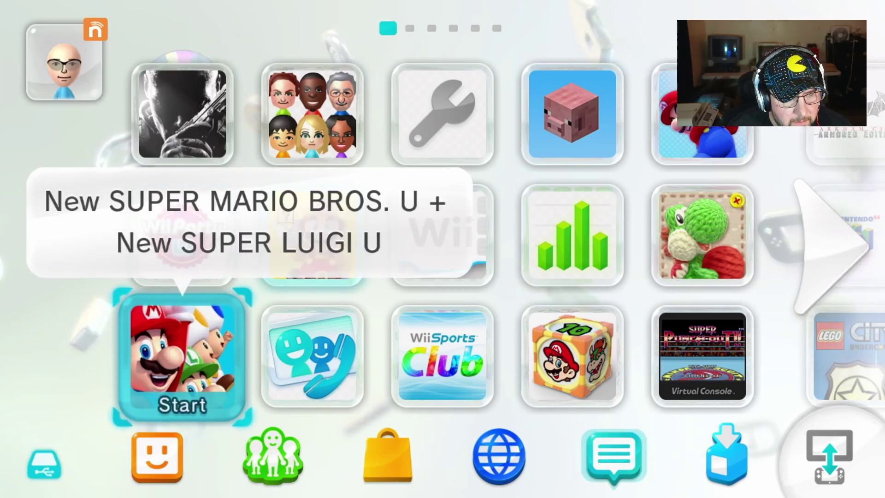
left_click(443, 355)
left_click(442, 235)
left_click(443, 115)
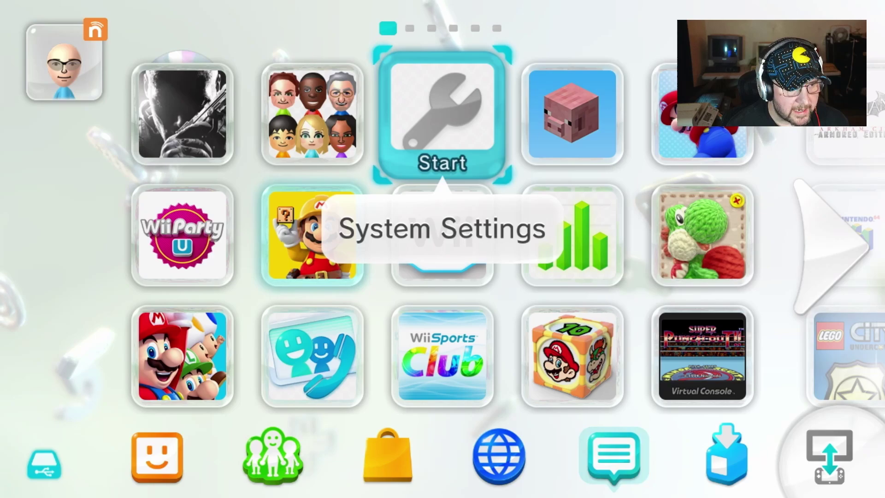
key("Right")
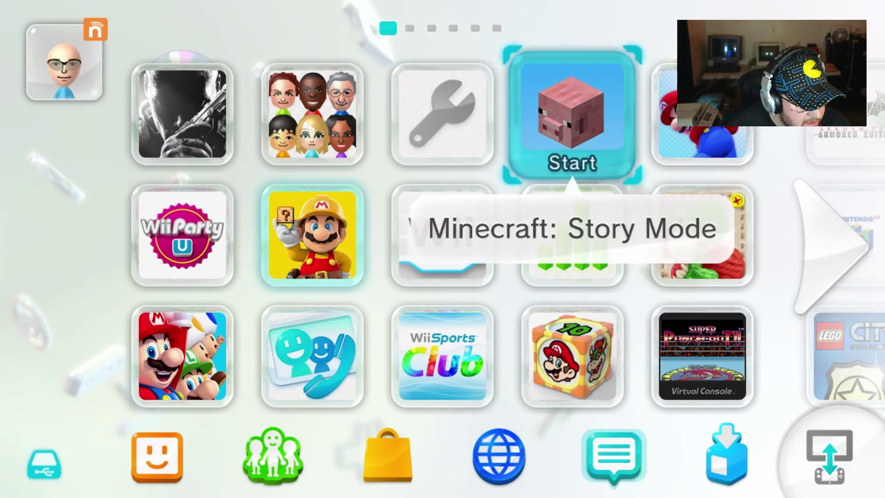
key("Left")
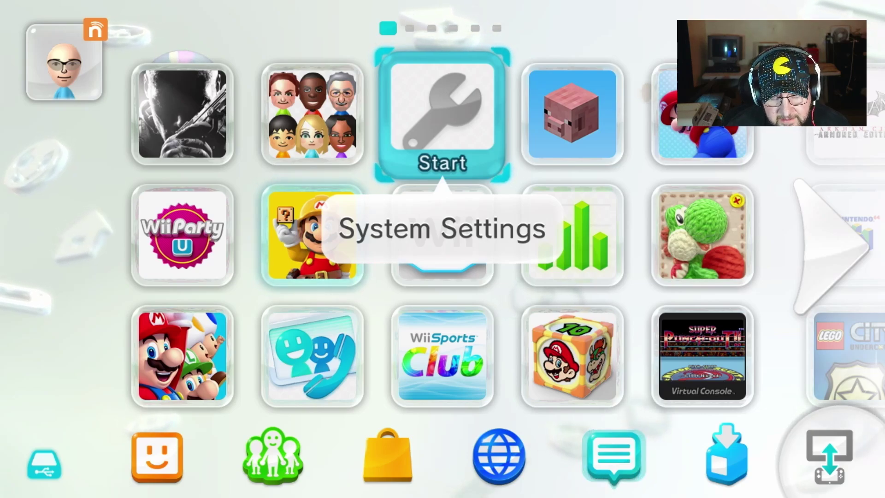
key("Right")
key("Left")
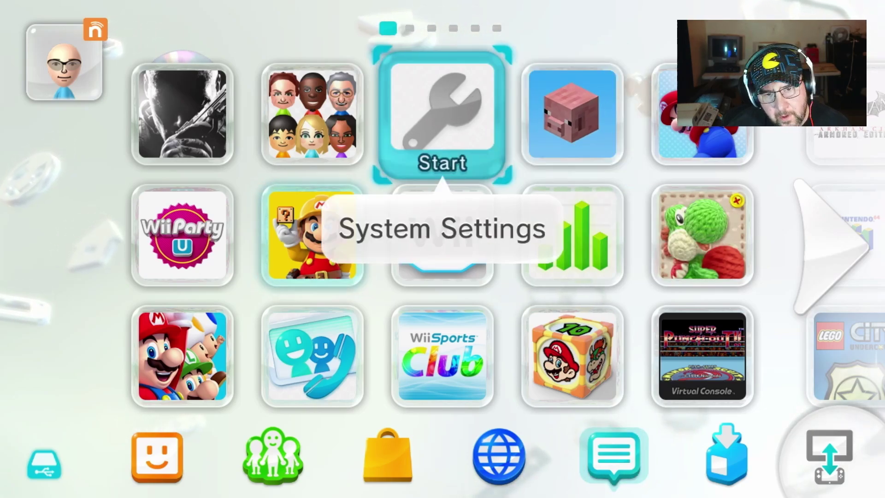
key("Left")
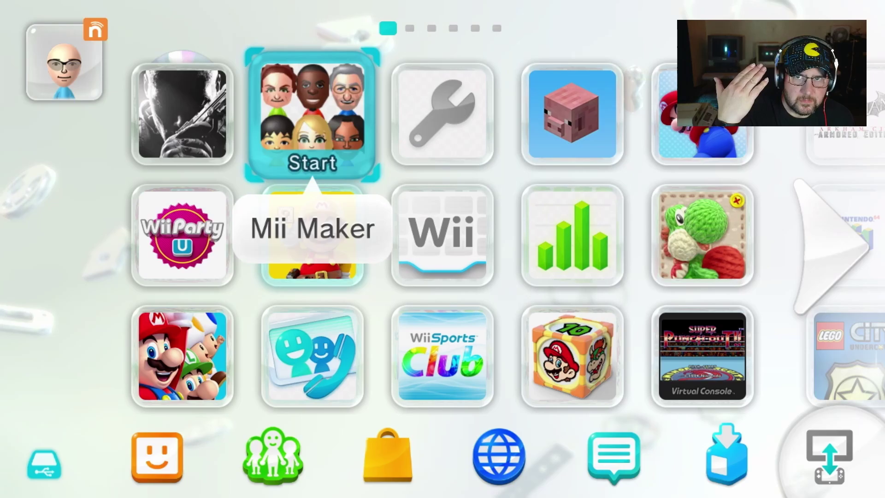
Look through the installed games and apps on the first three pages of the home menu
key("Right")
key("Right")
key("Right")
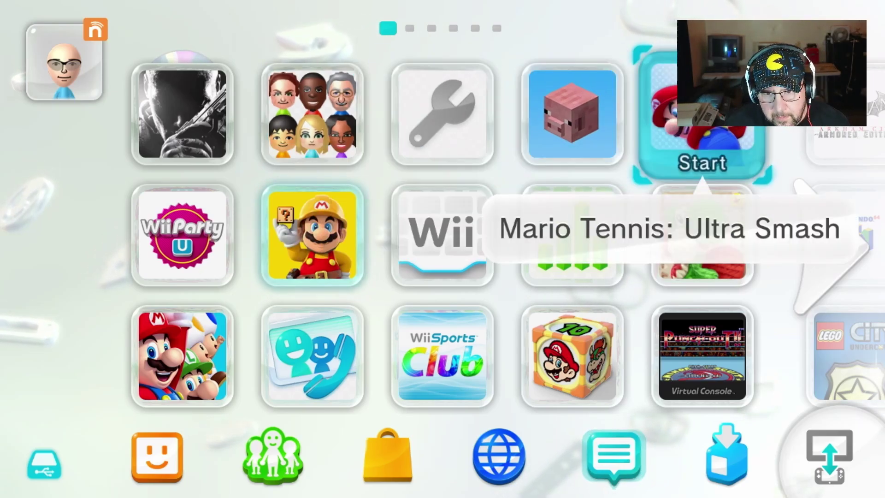
key("Right")
key("Right")
key("Right")
key("Right")
key("Right")
key("Right")
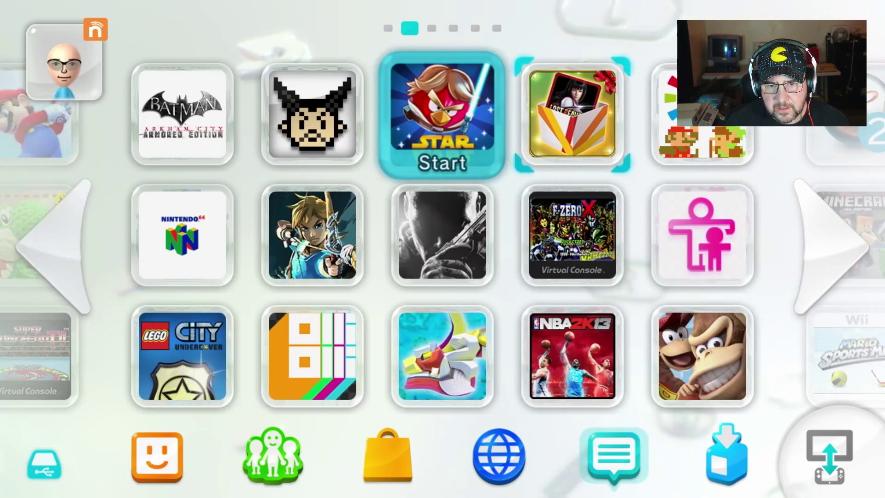
key("Right")
key("Right")
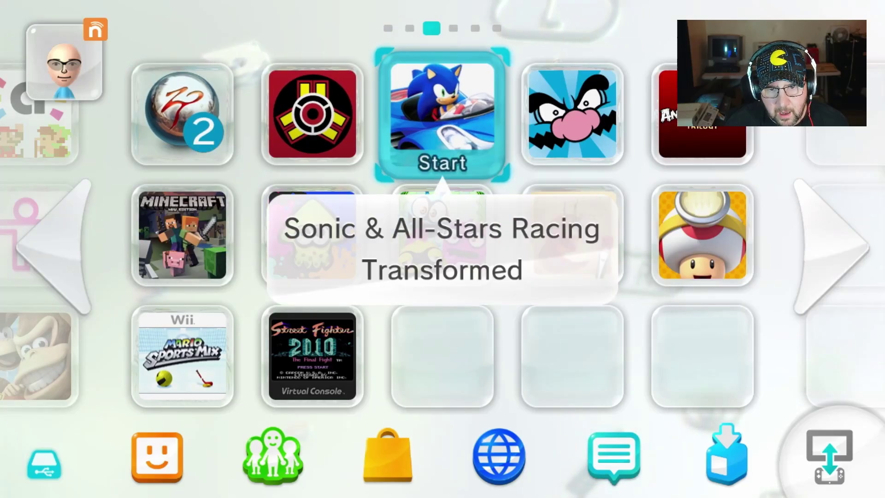
key("Left")
key("Left")
key("Left")
key("Left")
key("Left")
key("Left")
key("Left")
key("Left")
key("Left")
key("Left")
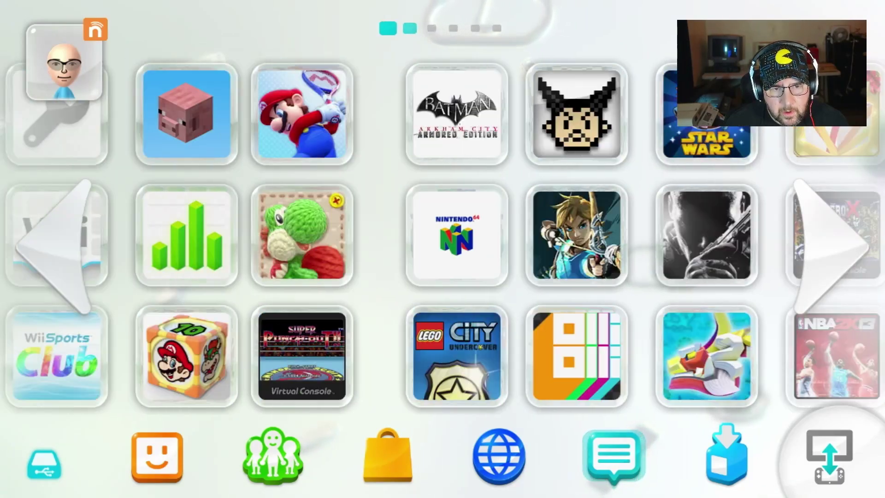
Start Mii Maker from the first home menu page to load the Homebrew Launcher
key("Left")
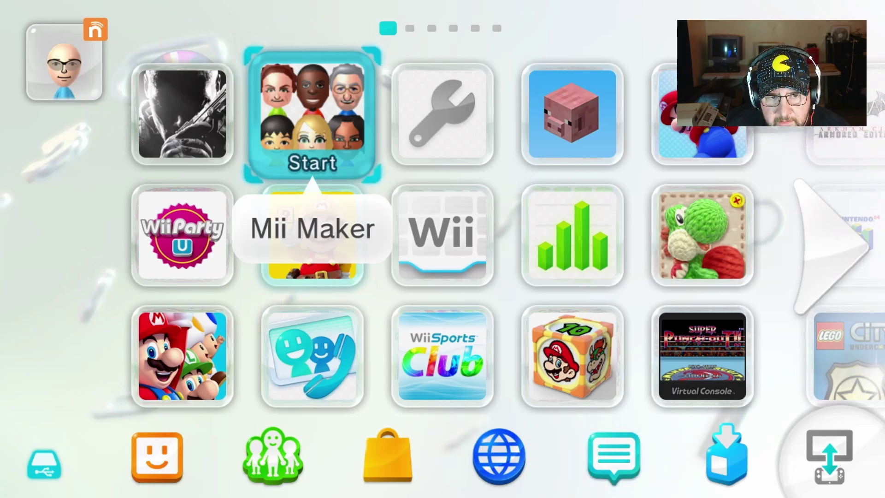
key("Return")
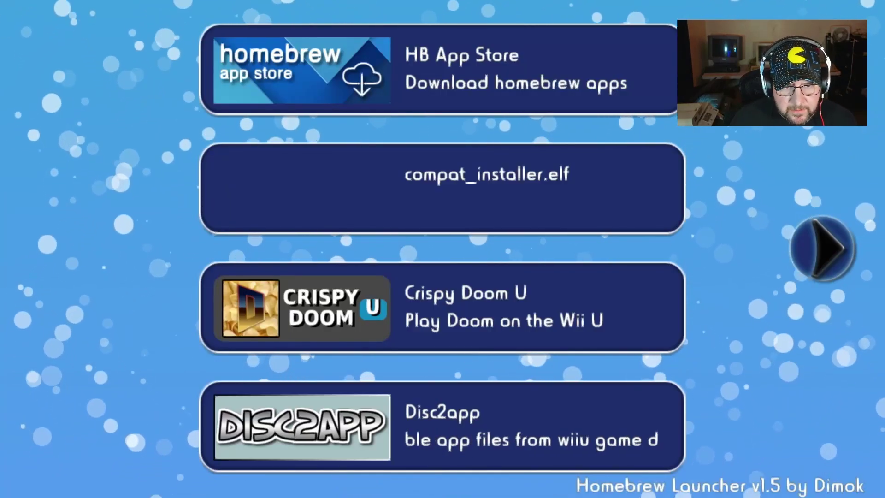
Look through the homebrew apps on all pages of the Homebrew Launcher
key("Down")
key("Down")
key("Up")
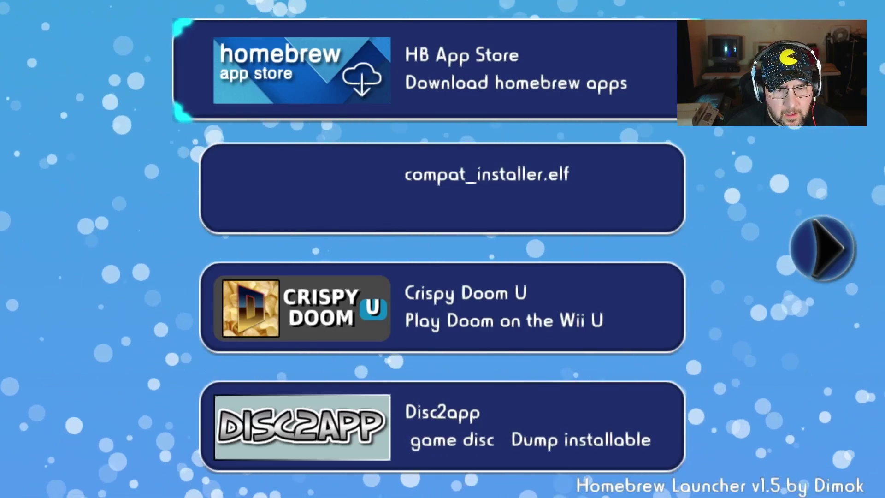
key("Down")
key("Right")
key("Right")
key("Right")
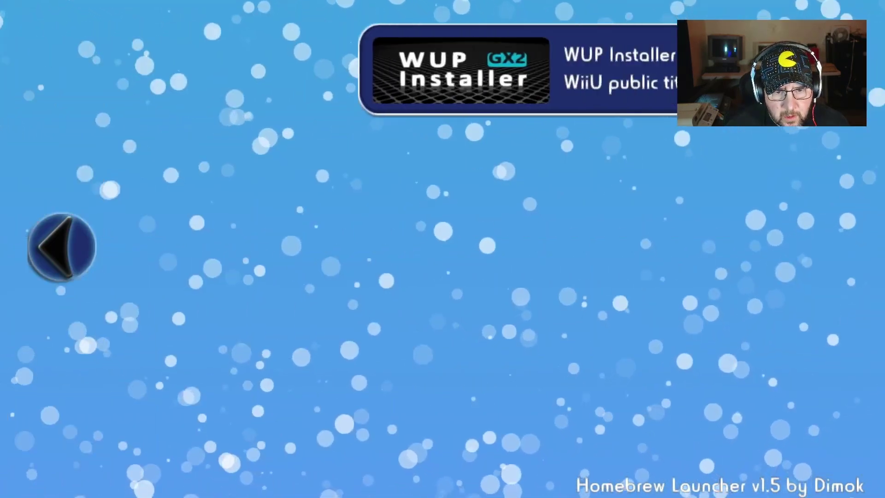
key("Left")
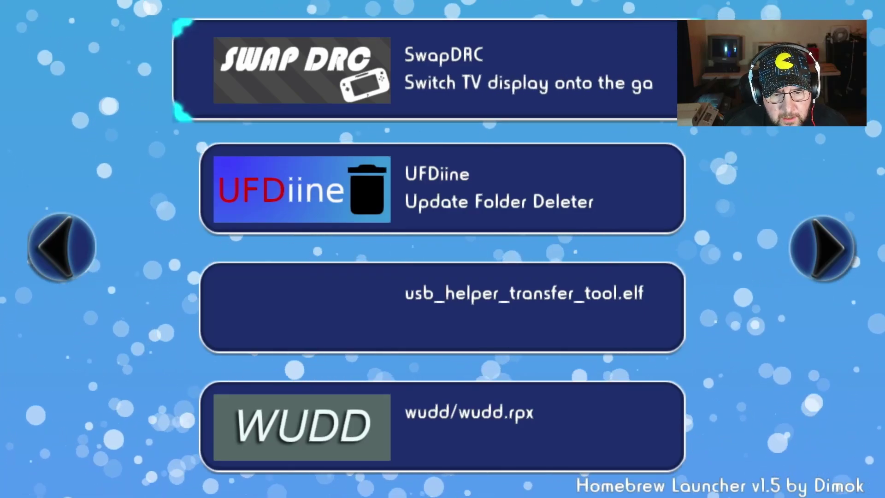
key("Down")
key("Down")
key("Down")
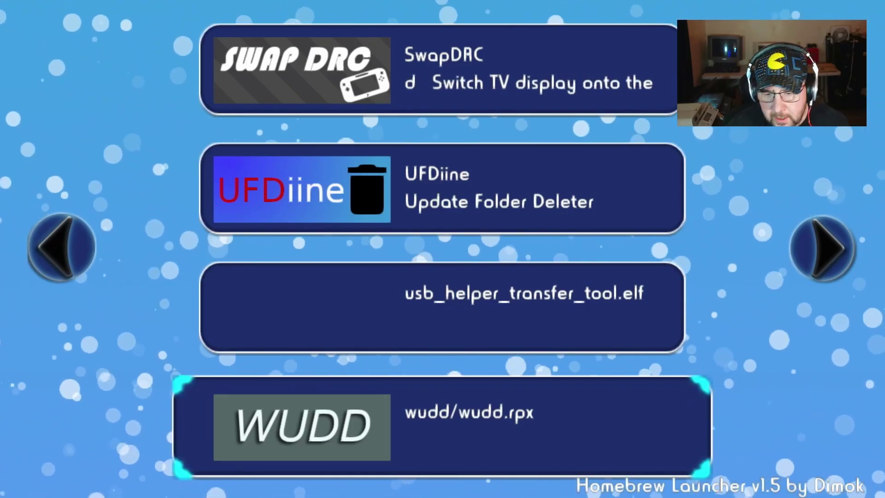
Go back to the first page of the Homebrew Launcher and open the HB App Store
key("Up")
key("Left")
key("Left")
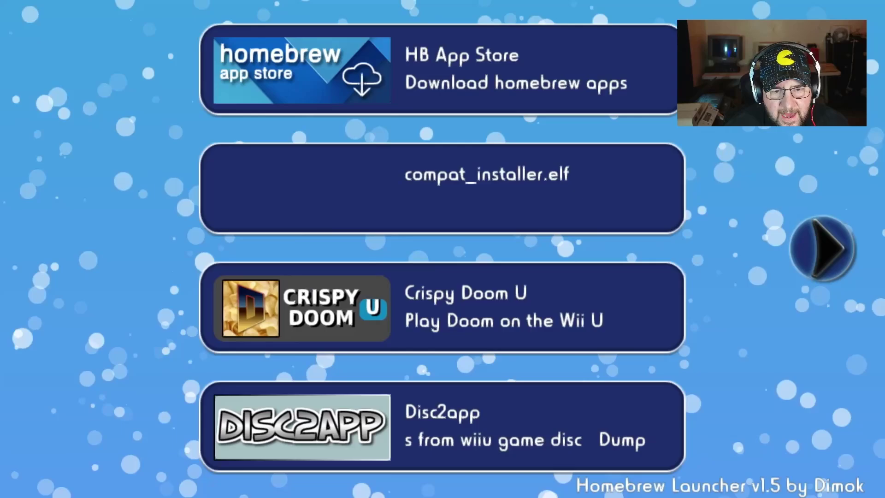
key("Down")
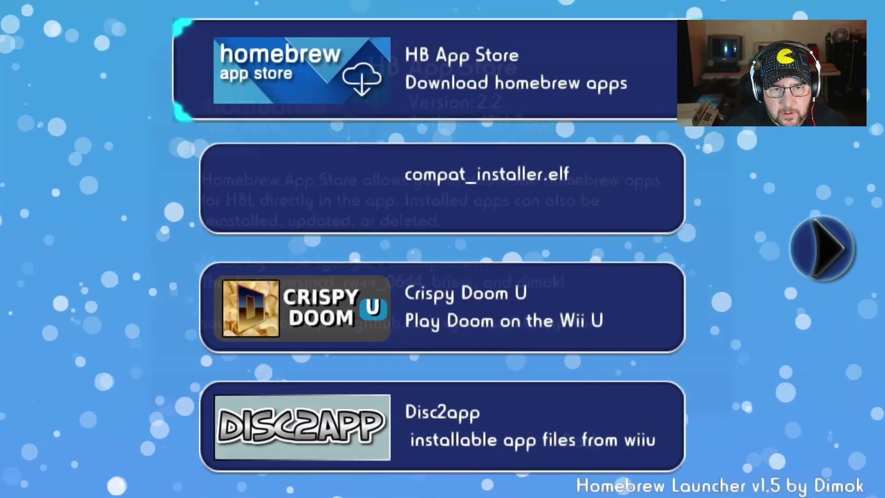
key("Return")
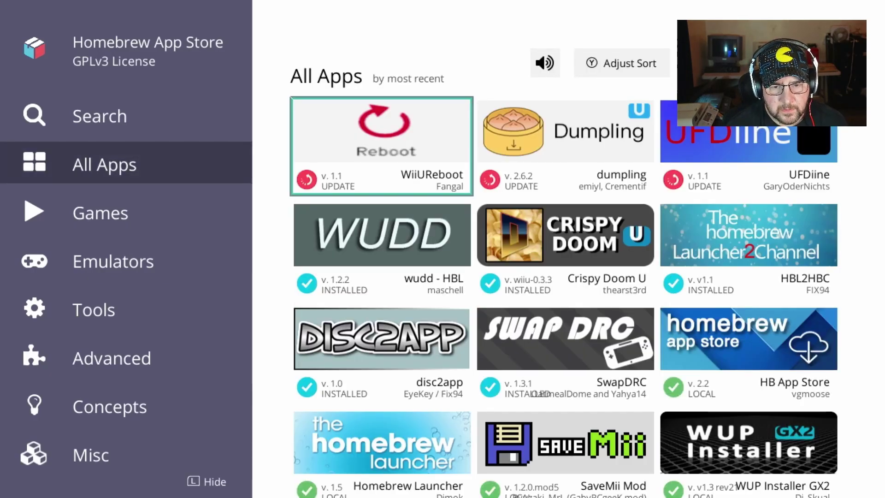
Look at the wudd - HBL entry among all apps in the store and return to the Homebrew Launcher
left_click(382, 249)
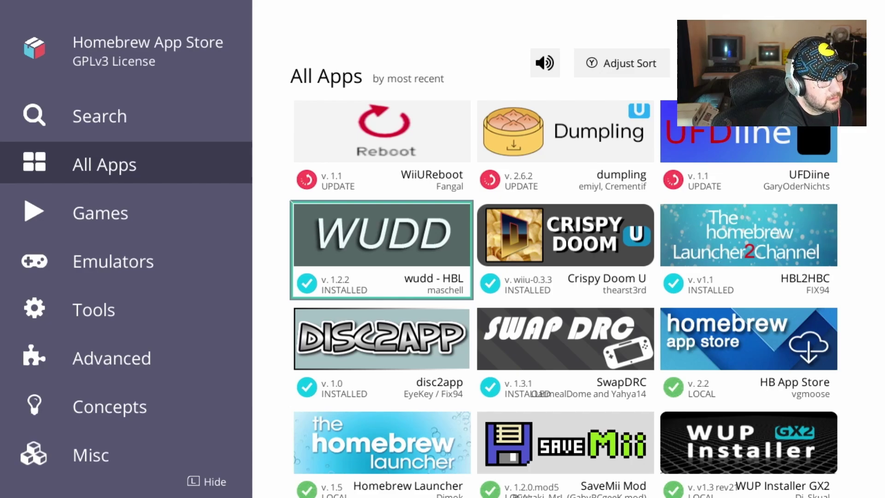
key("Up")
key("Down")
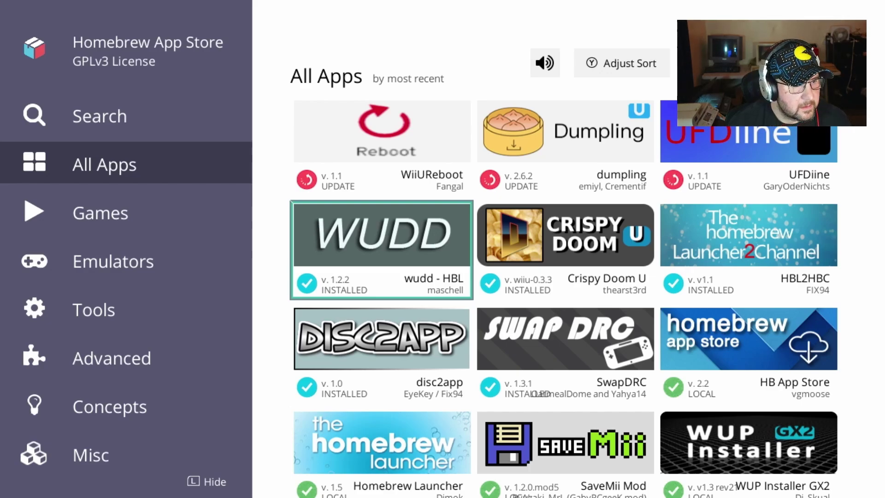
key("Home")
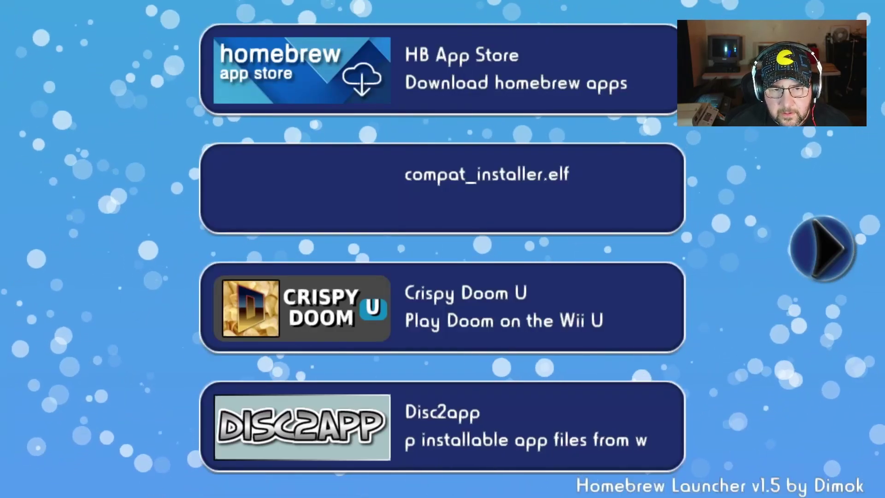
Look over the launcher's disc dumping and installer apps, including Disc2app, dumpling, NUSspli and WUDD
key("Down")
key("Down")
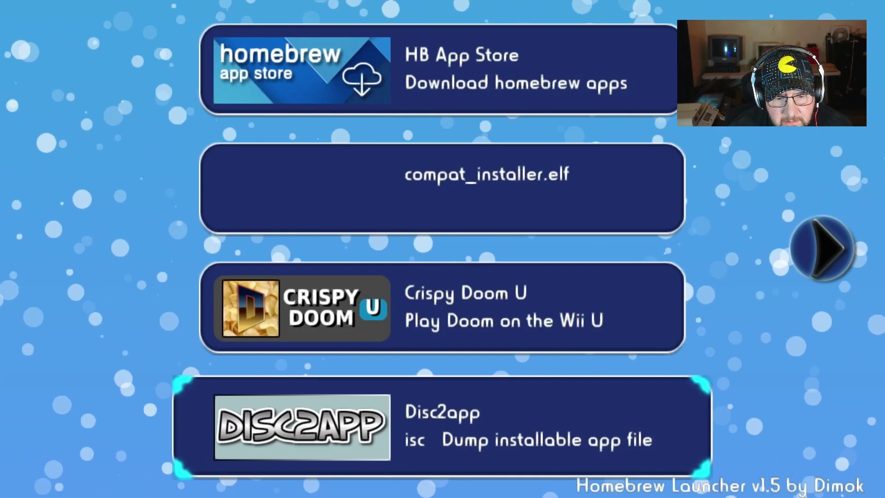
key("Up")
key("Up")
key("Right")
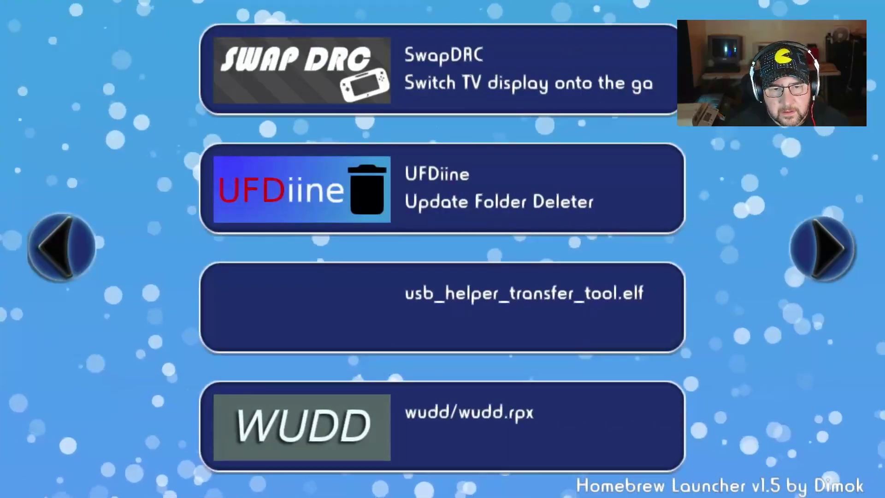
key("Right")
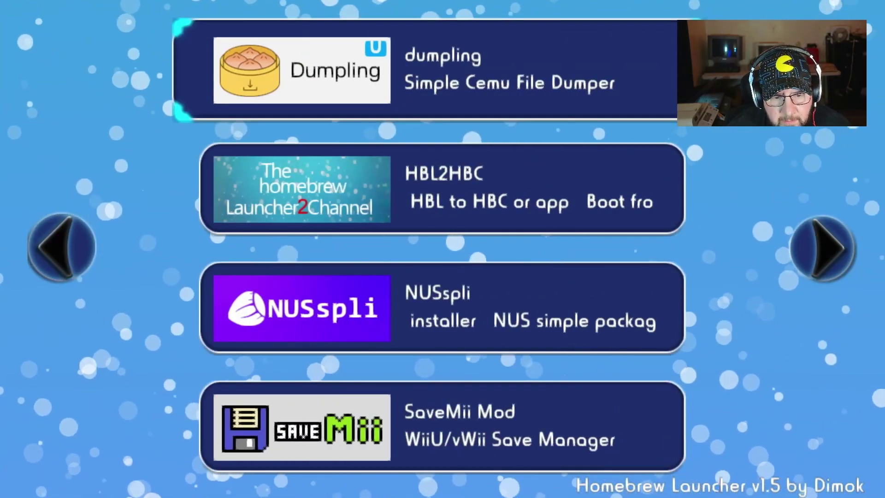
key("Down")
key("Down")
key("Down")
key("Up")
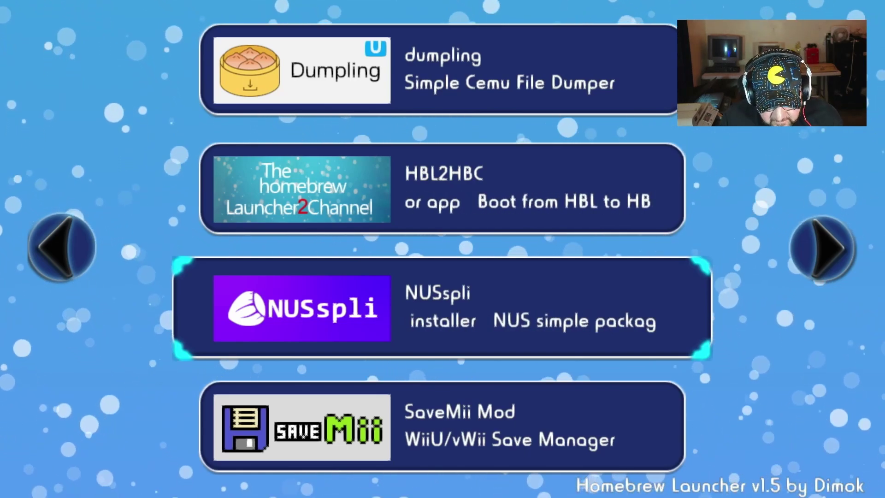
key("Up")
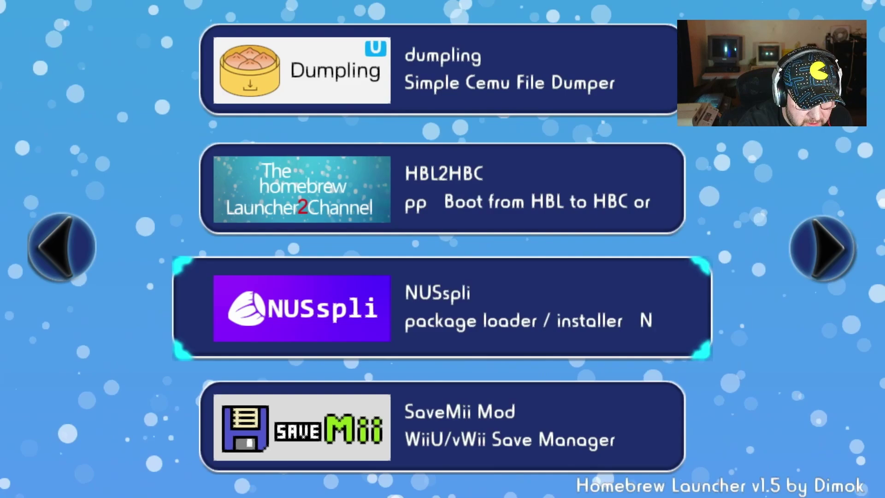
Examine the launcher entries again, covering NUSspli, SaveMii Mod and HBL2HBC on the second page
key("Left")
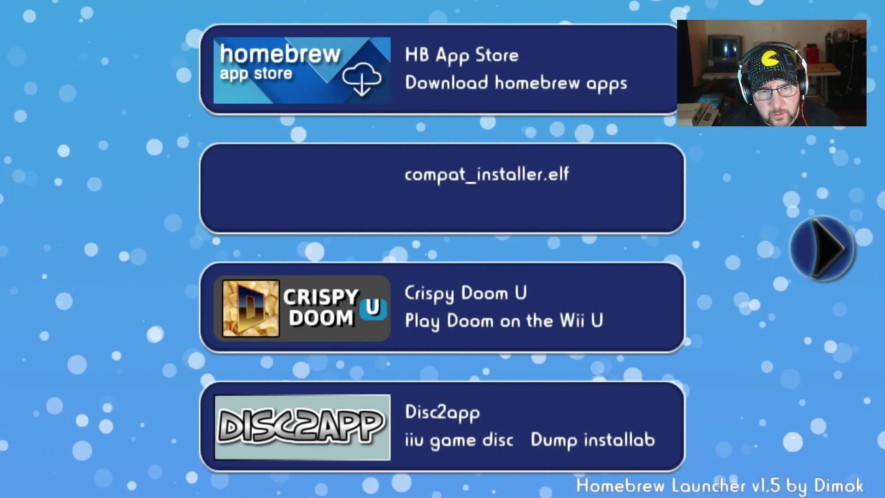
key("Down")
key("Down")
key("Right")
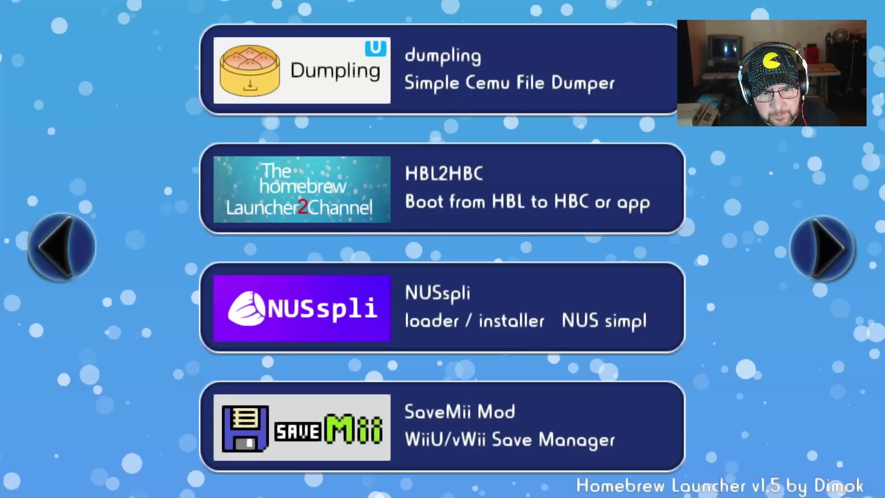
key("Down")
key("Down")
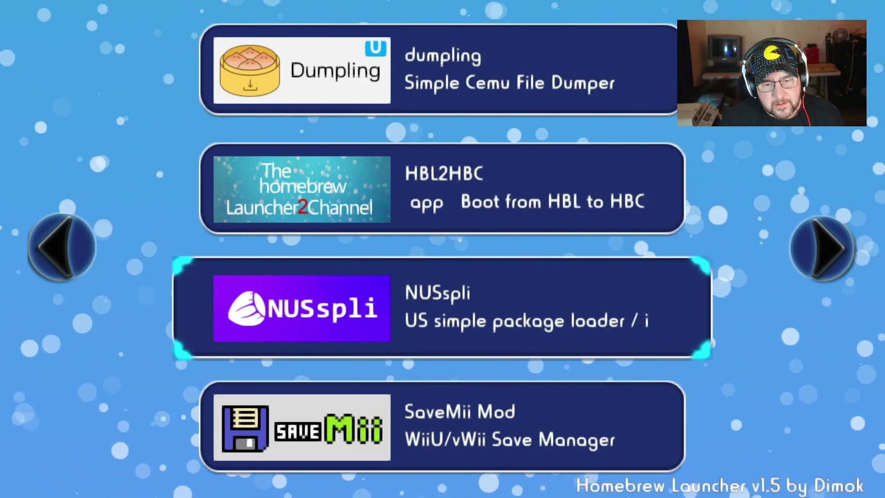
left_click(443, 426)
key("Right")
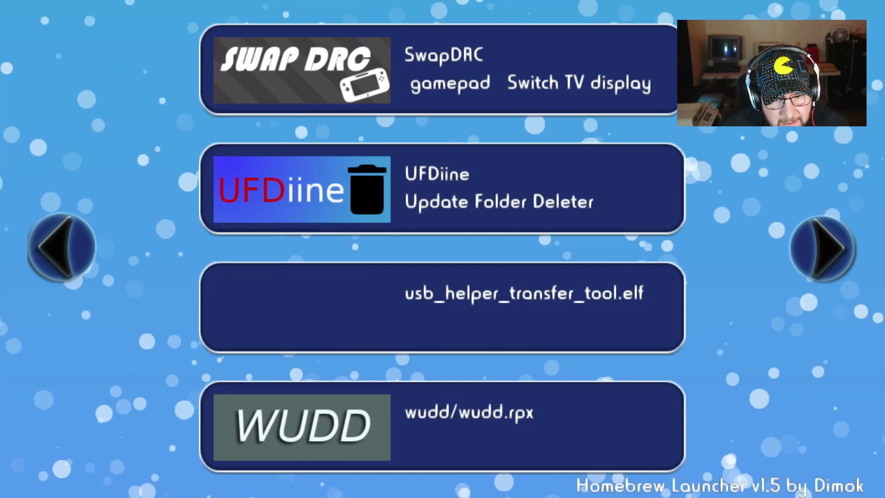
key("Left")
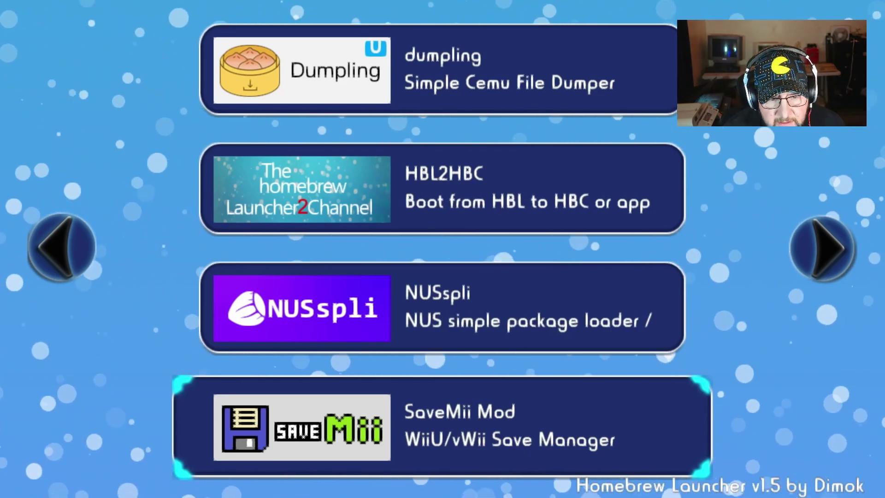
key("Down")
key("Down")
key("Down")
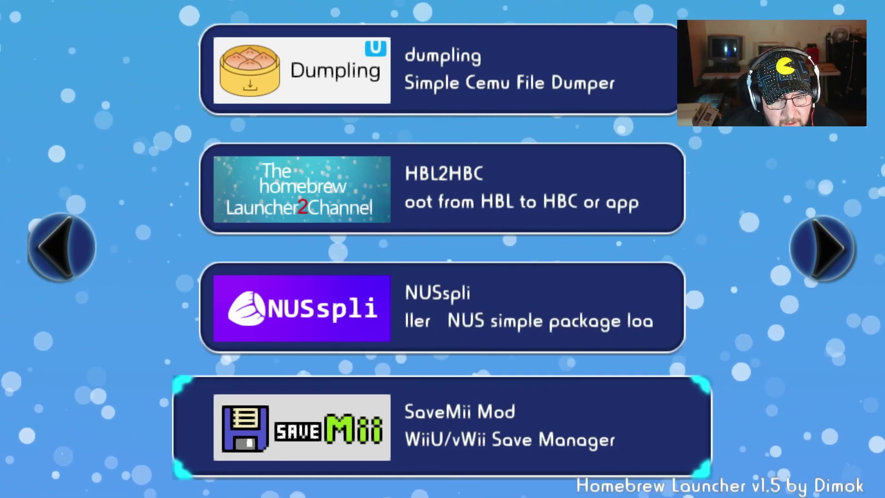
key("Down")
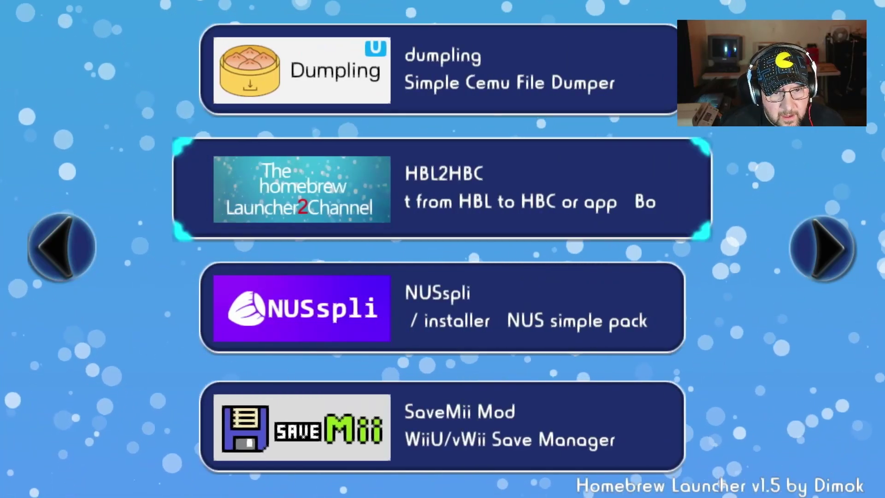
Launch WUDD from the third page of the Homebrew Launcher
key("Down")
key("Right")
key("Right")
key("Up")
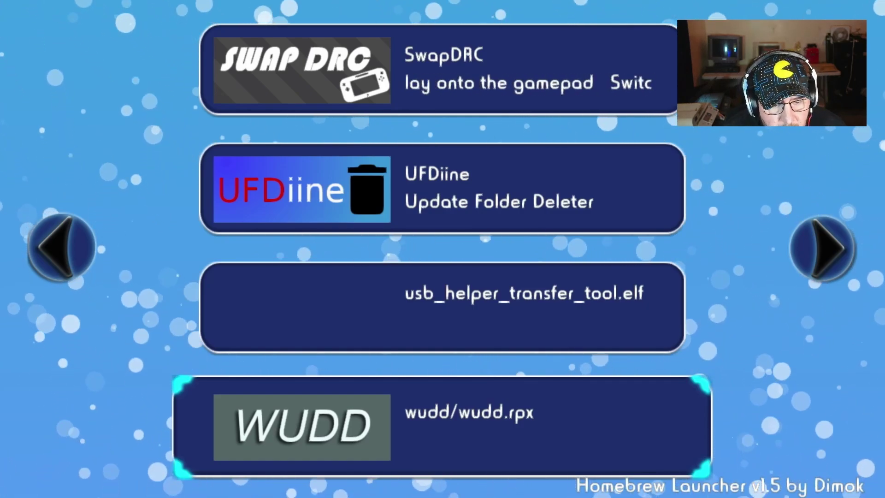
key("Return")
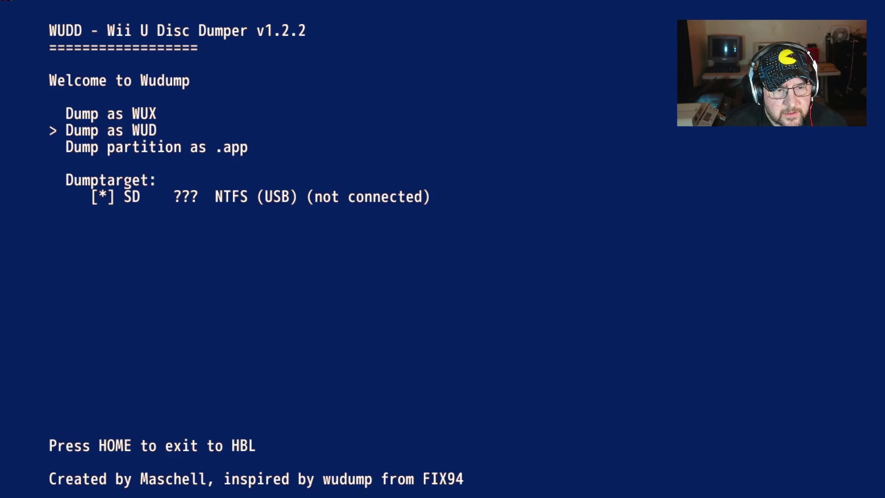
Look over the three dump formats offered by WUDD: WUX, WUD and partition as .app
key("Up")
key("Up")
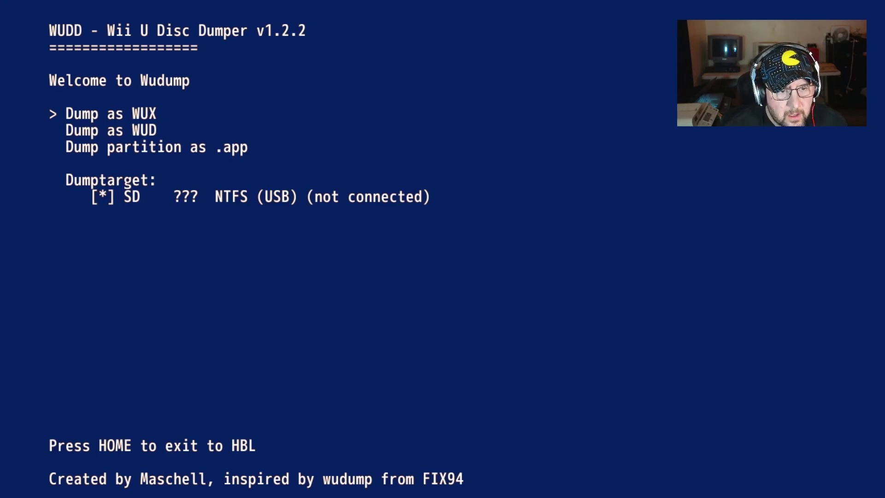
key("Up")
key("Up")
key("Up")
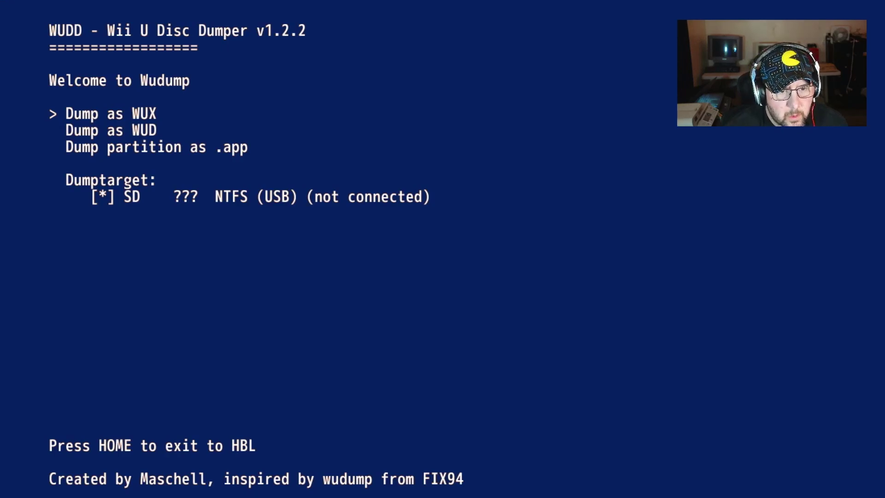
key("Down")
key("Down")
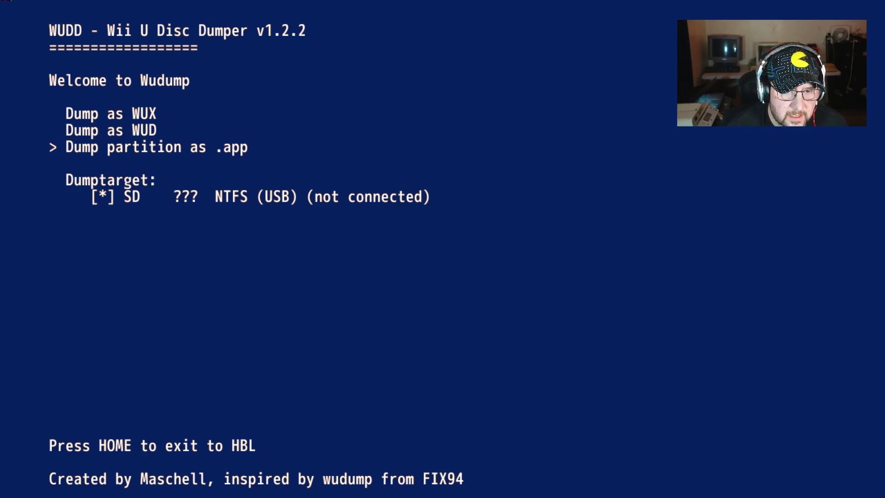
key("Up")
key("Up")
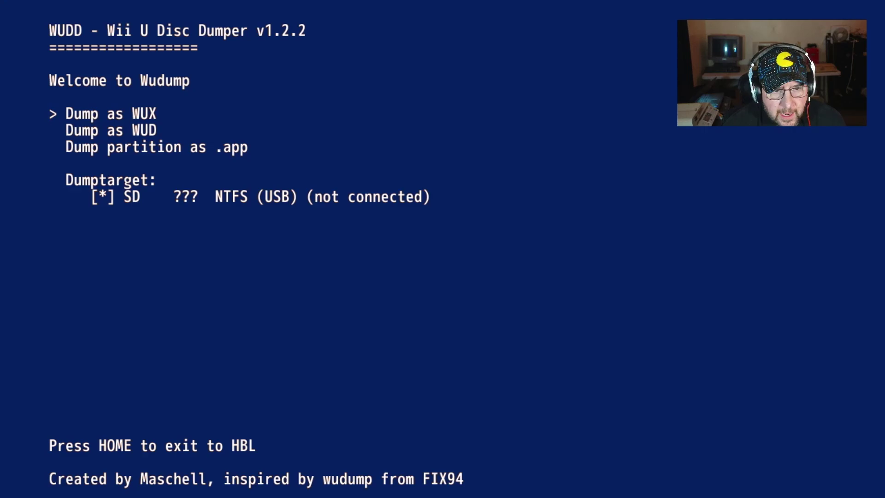
key("Down")
key("Up")
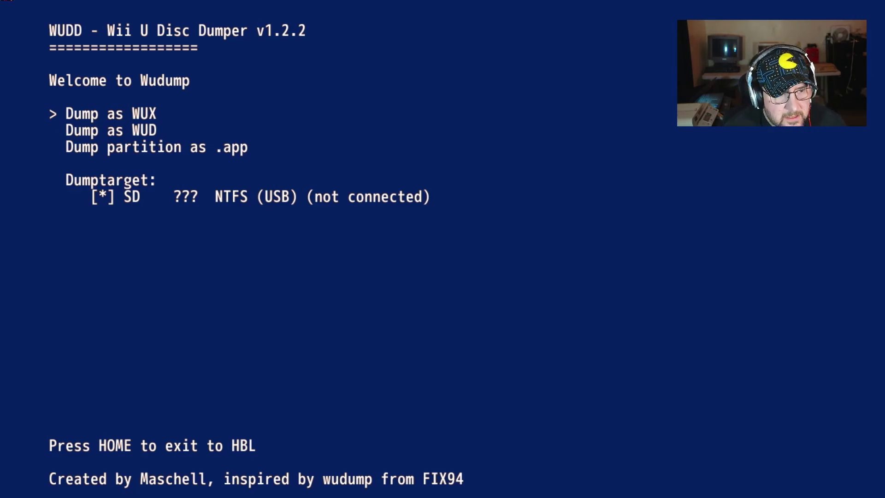
key("Down")
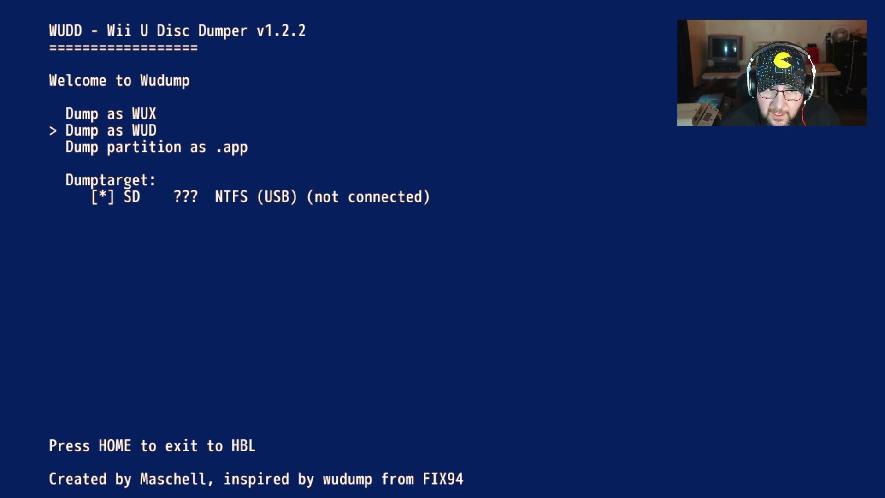
key("Down")
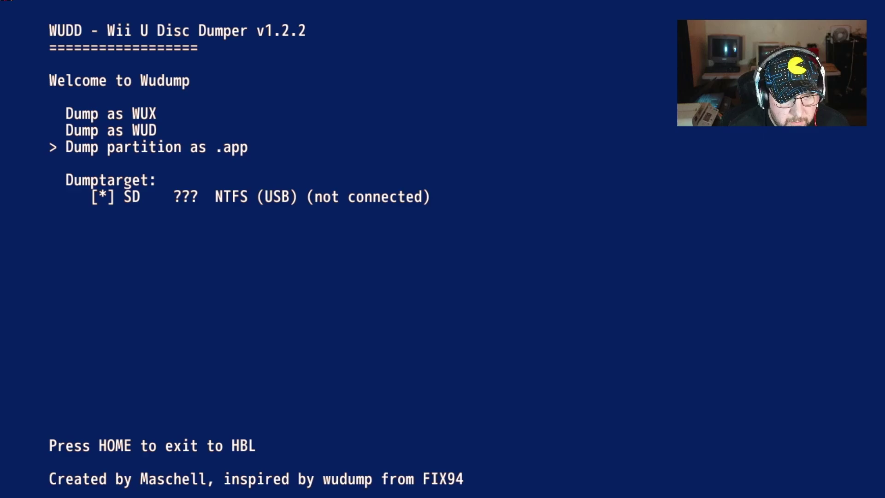
key("Up")
key("Up")
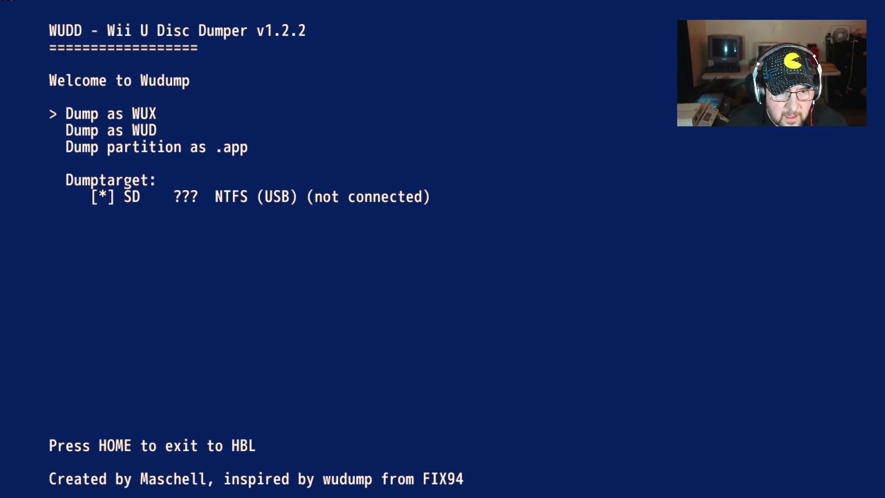
key("Down")
key("Down")
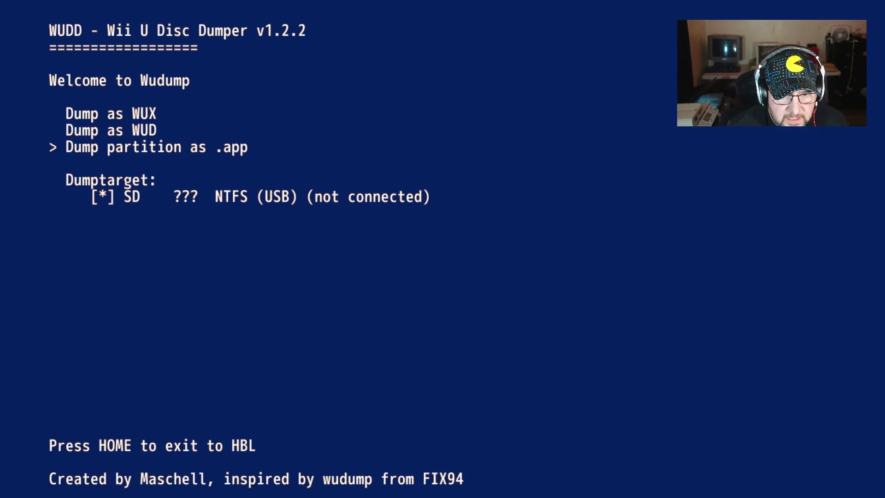
Check the dump target setting and open the partition selection for dumping a partition as .app
key("Down")
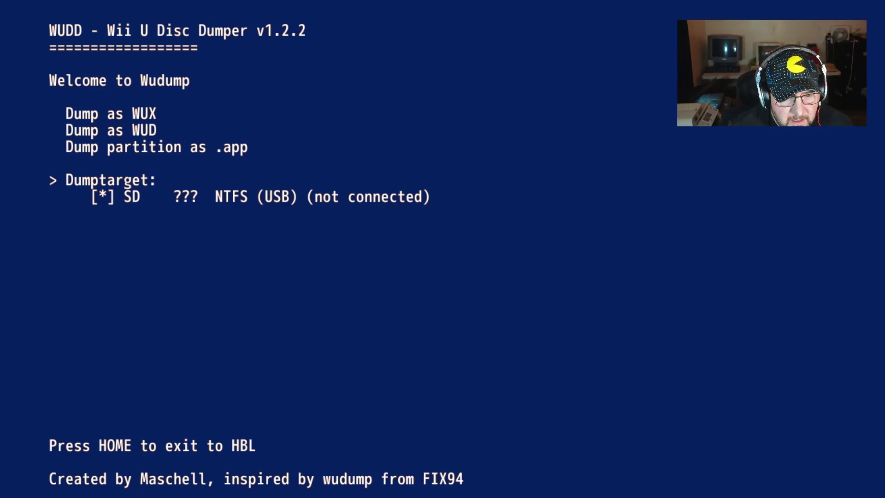
key("Down")
key("Up")
key("Up")
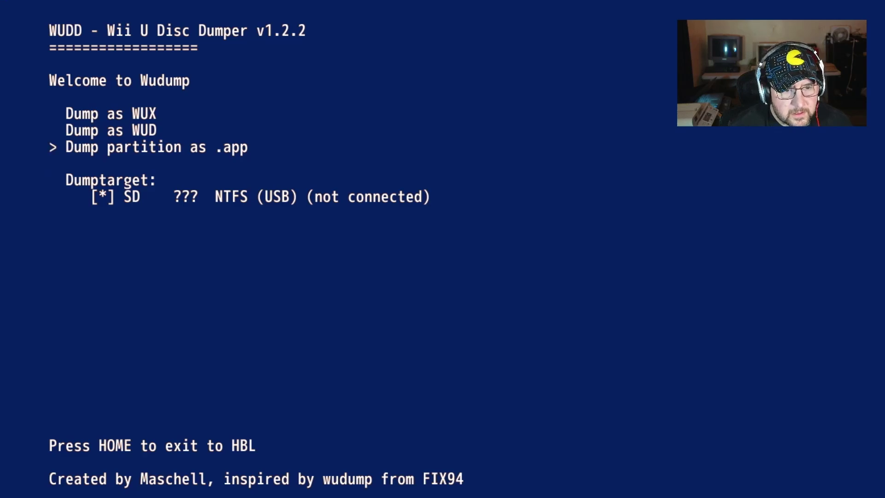
key("Return")
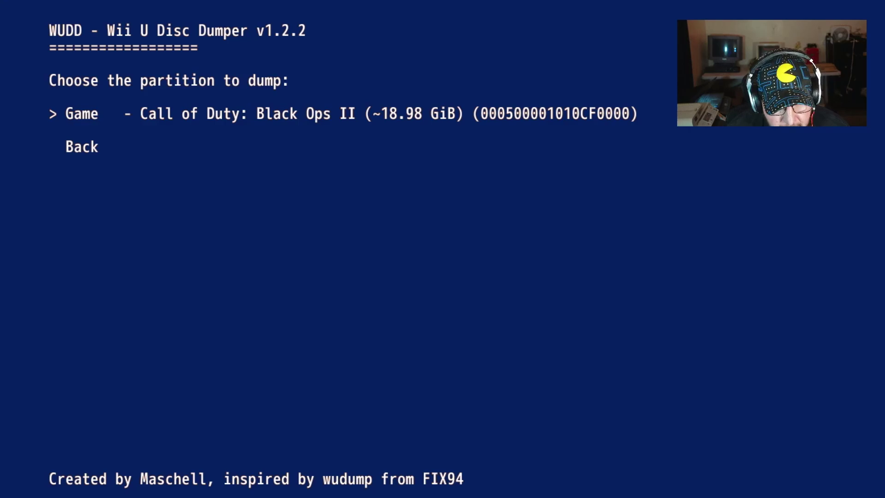
Leave the partition selection without dumping the Call of Duty: Black Ops II partition and return to the Homebrew Launcher
key("Down")
key("Up")
key("Down")
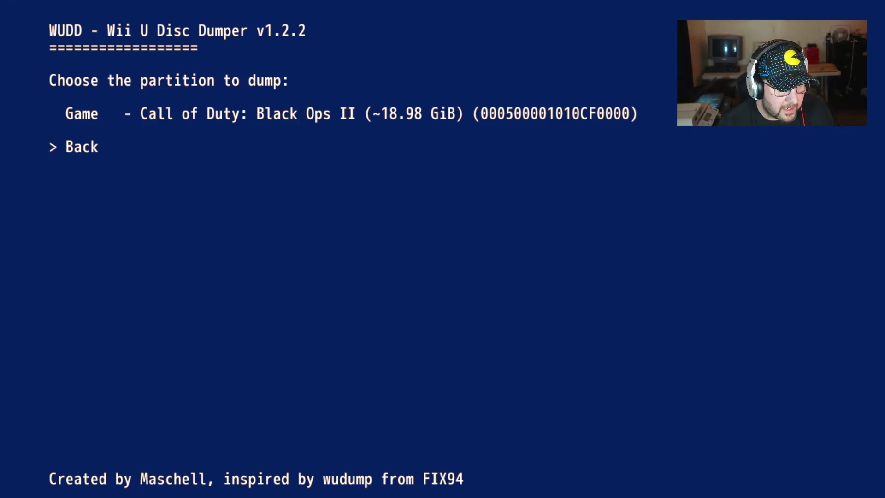
key("Return")
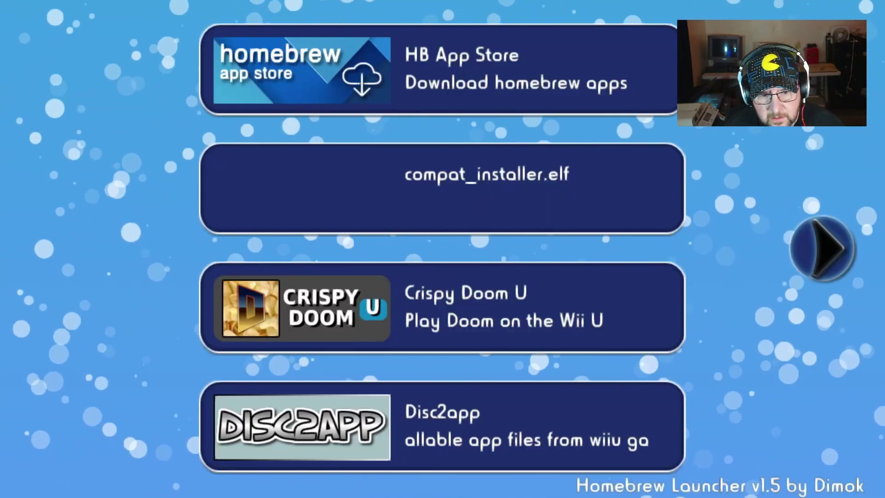
Find NUSspli on the second page of the Homebrew Launcher and launch it
key("Down")
key("Down")
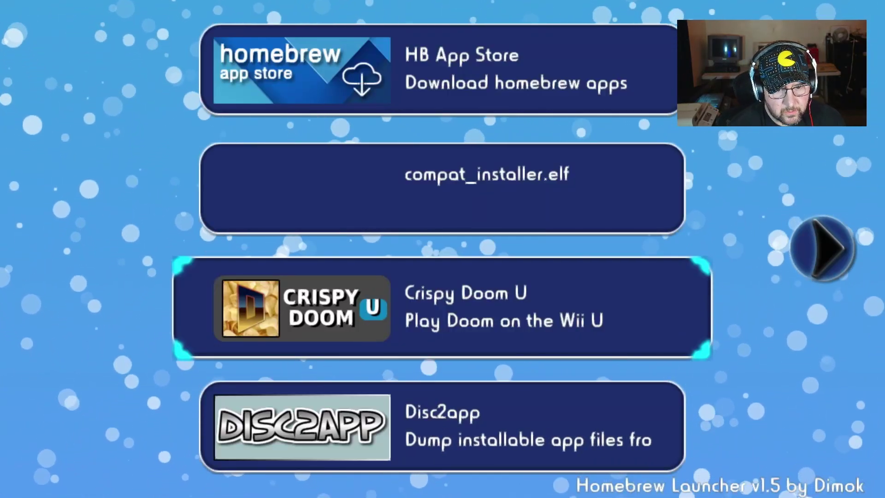
key("Right")
key("Right")
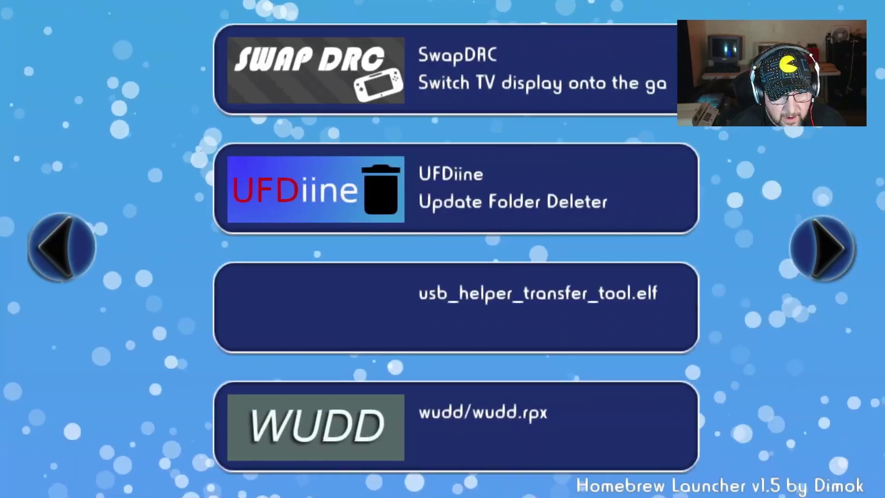
key("Left")
key("Down")
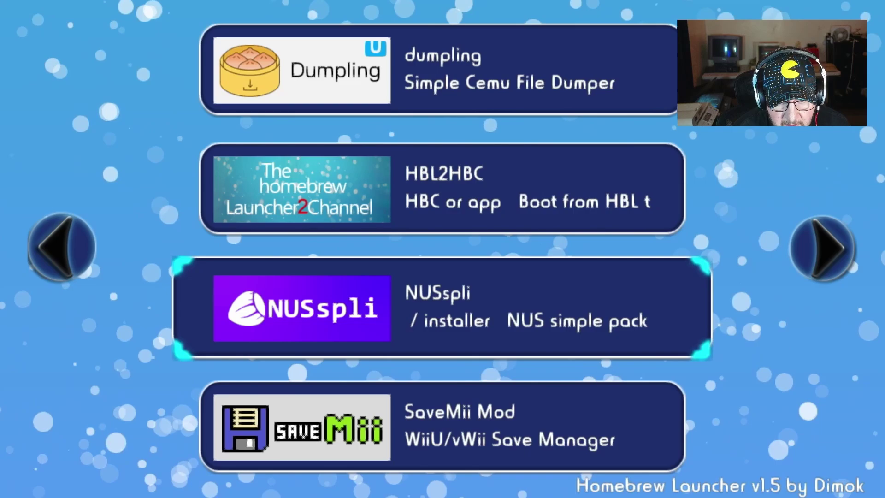
key("Up")
key("Down")
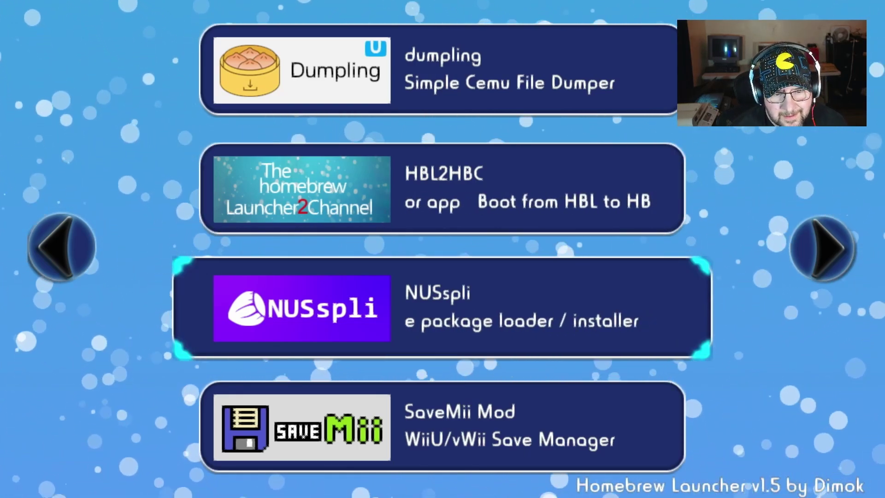
key("Up")
key("Down")
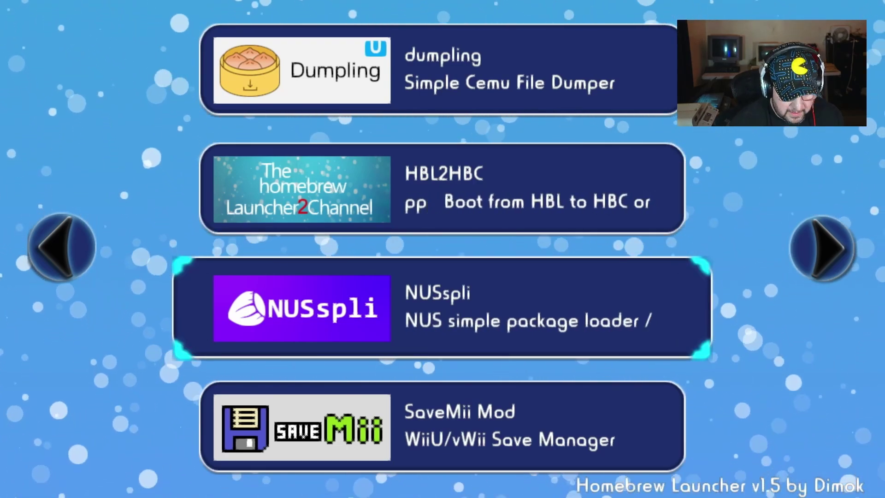
key("Return")
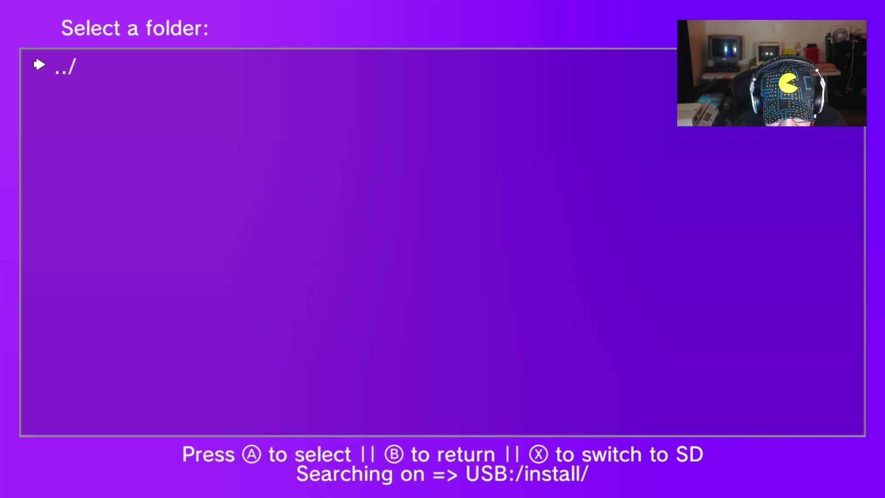
Switch the install folder browser to the SD card and look through the title folders in SD:/install/
key("x")
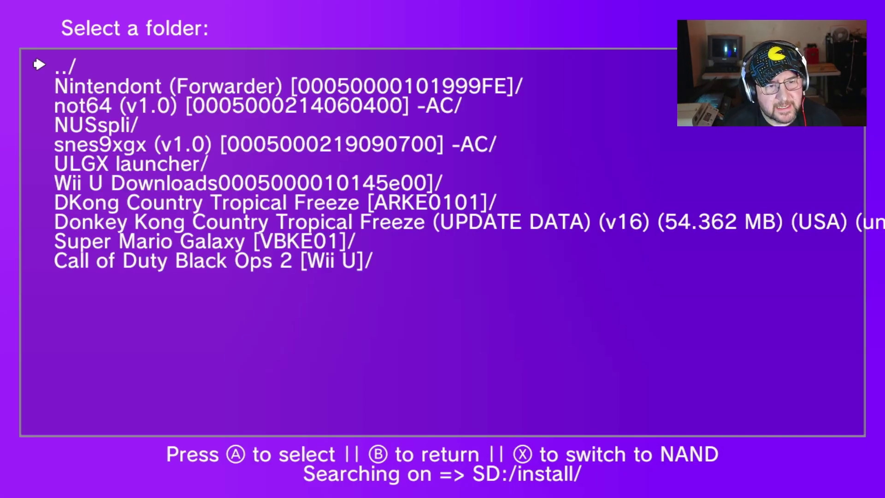
key("Down")
key("Down")
key("Down")
key("Down")
key("Down")
key("Down")
key("Down")
key("Down")
key("Down")
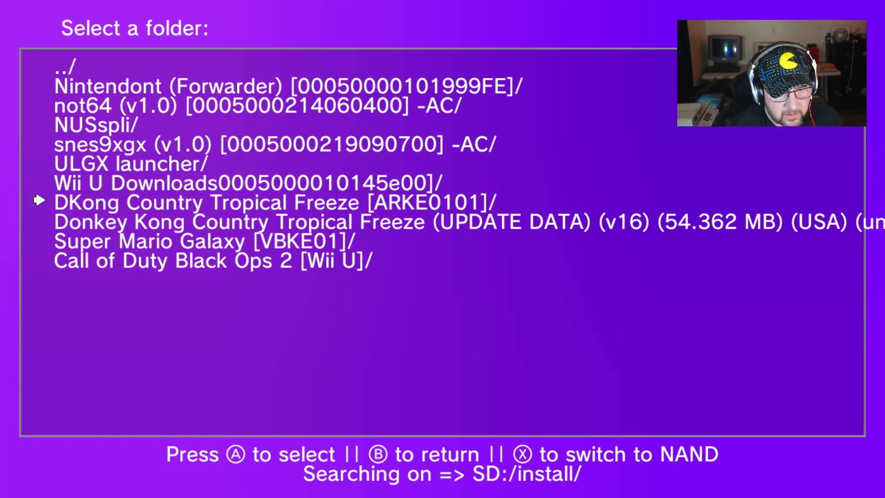
key("Up")
key("Up")
key("Up")
key("Up")
key("Up")
key("Up")
key("Up")
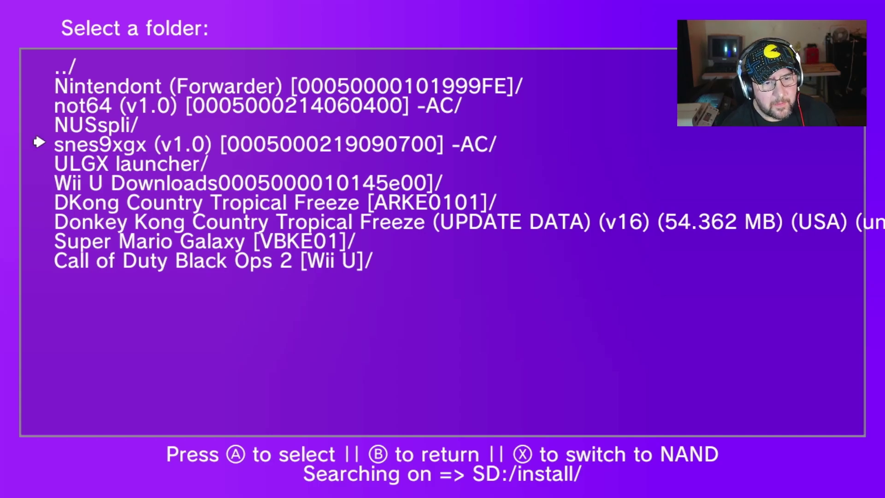
key("Up")
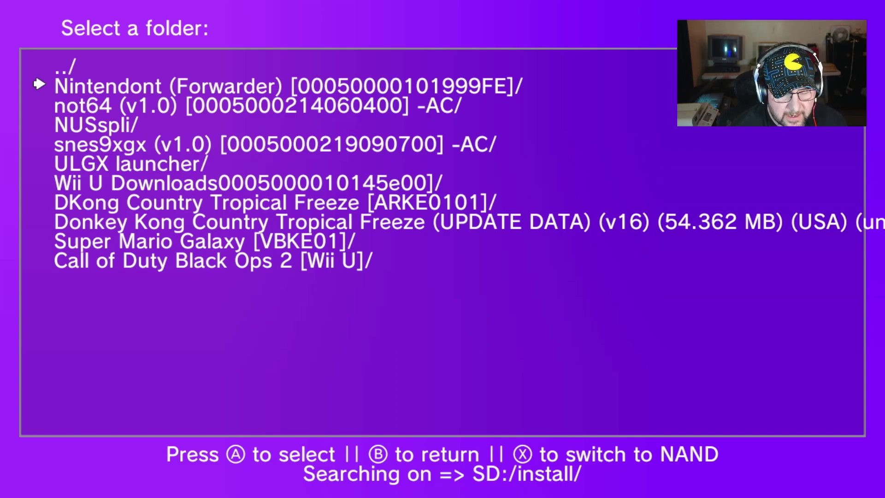
key("Down")
key("Down")
key("Down")
key("Down")
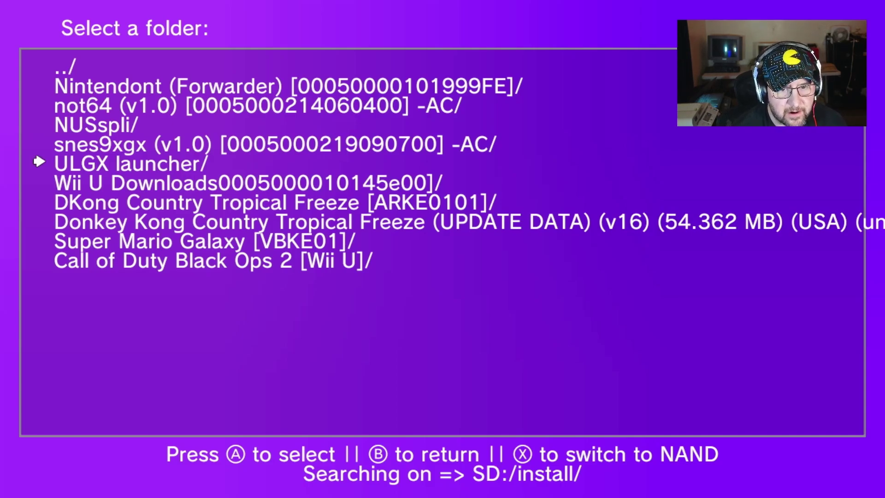
key("Down")
key("Down")
key("Down")
key("Down")
key("Down")
key("Up")
key("Up")
key("Up")
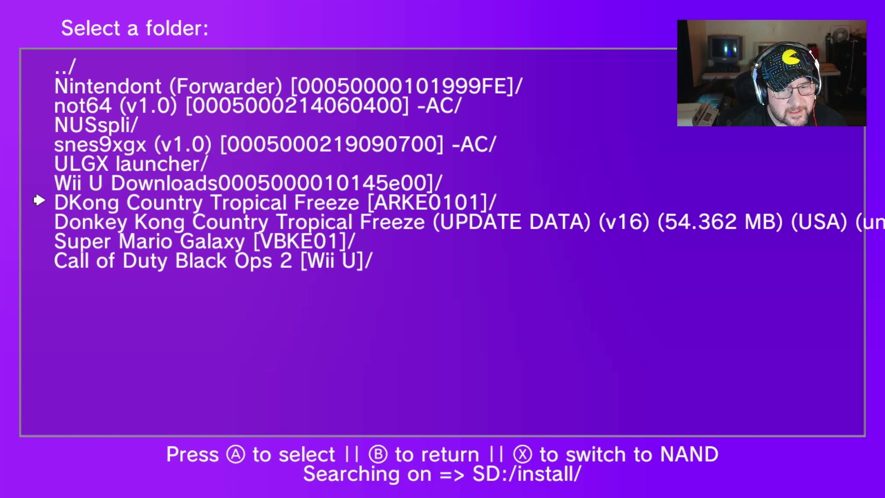
key("Up")
key("Up")
key("Up")
key("Up")
key("Up")
key("Up")
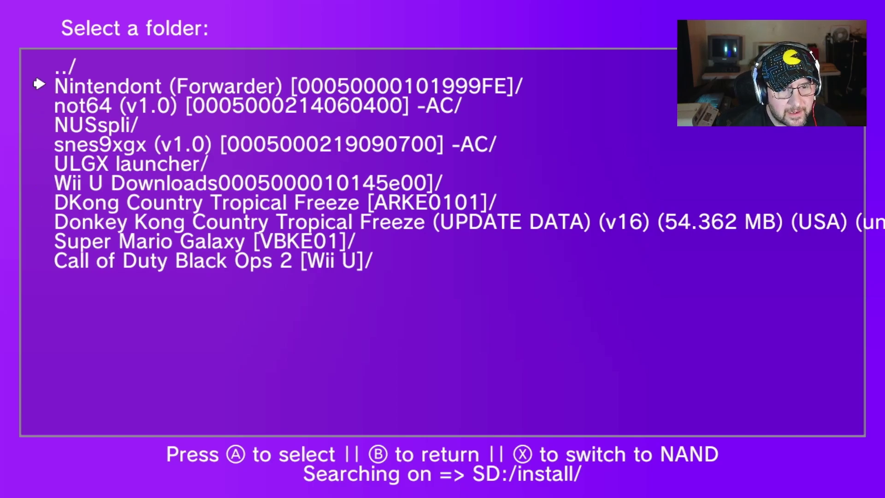
key("Down")
key("Up")
key("Up")
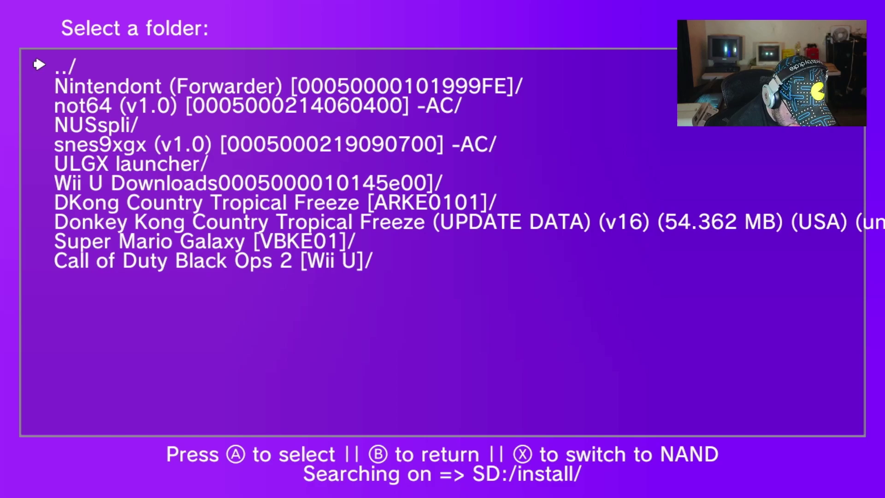
Go up to the SD card root and open the wudump folder
key("Return")
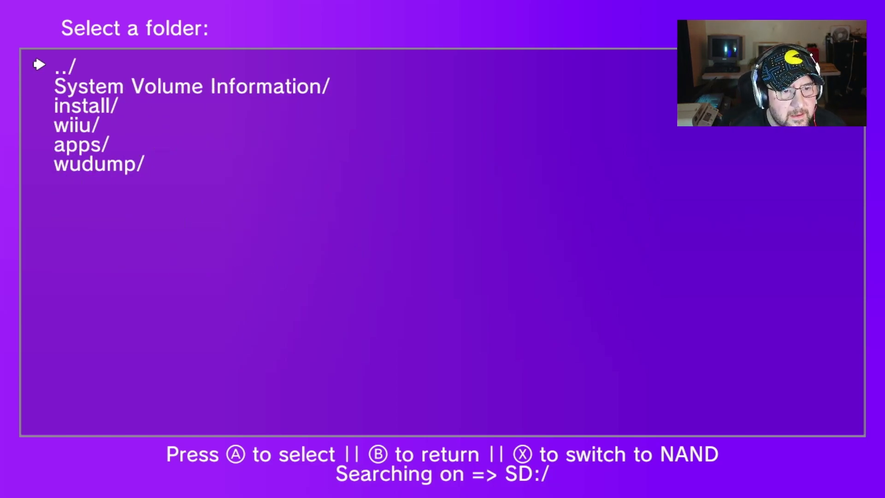
key("Down")
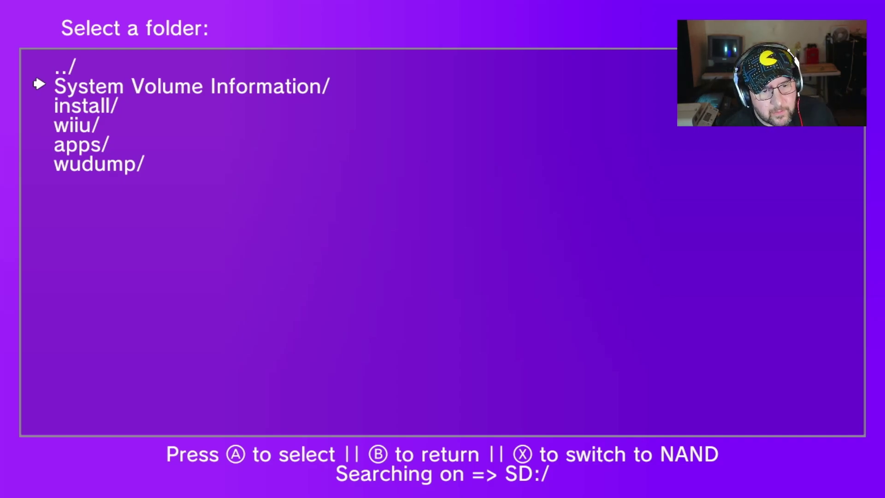
key("Down")
key("Down")
key("Down")
key("Down")
key("Down")
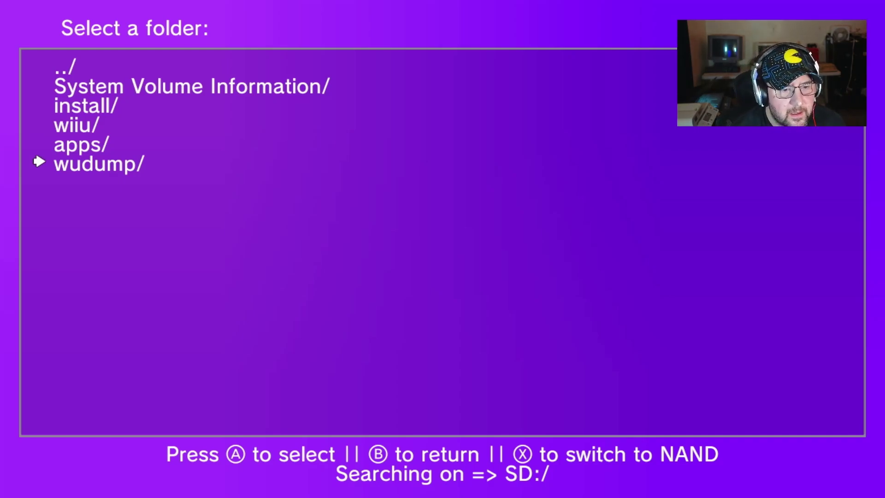
key("Up")
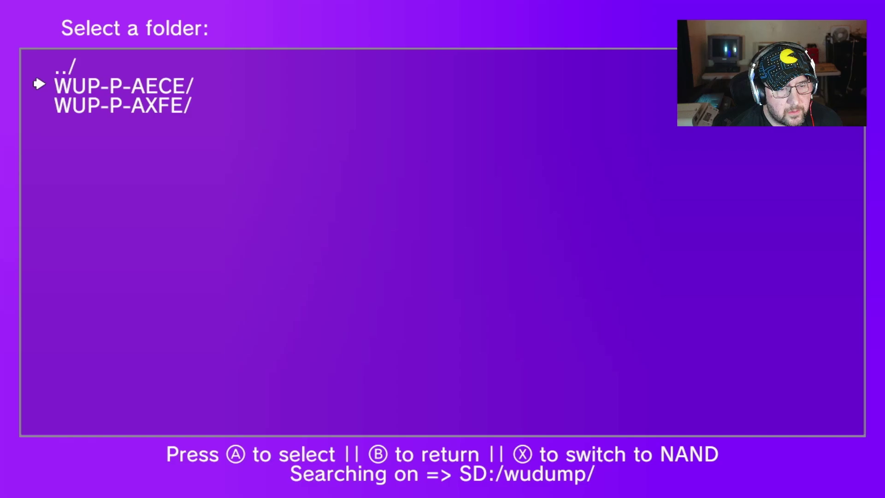
Open the WUP-P-AECE dump folder and select its GM game folder for installation
key("Return")
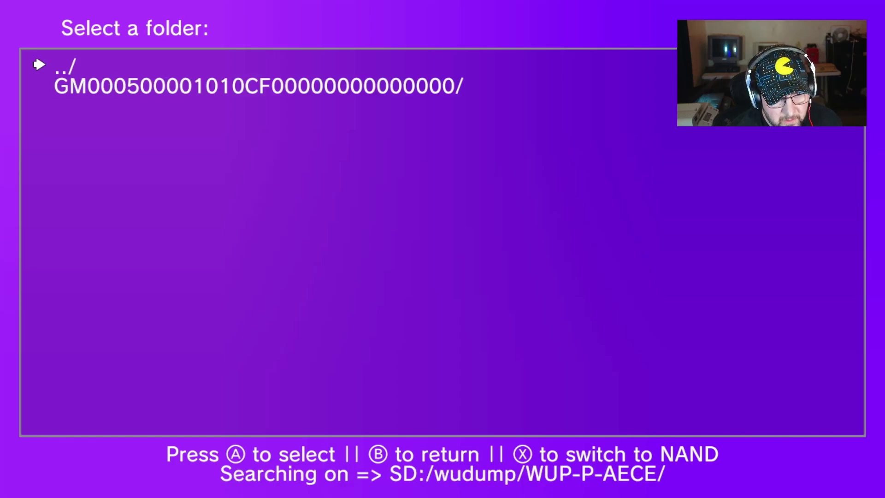
key("Down")
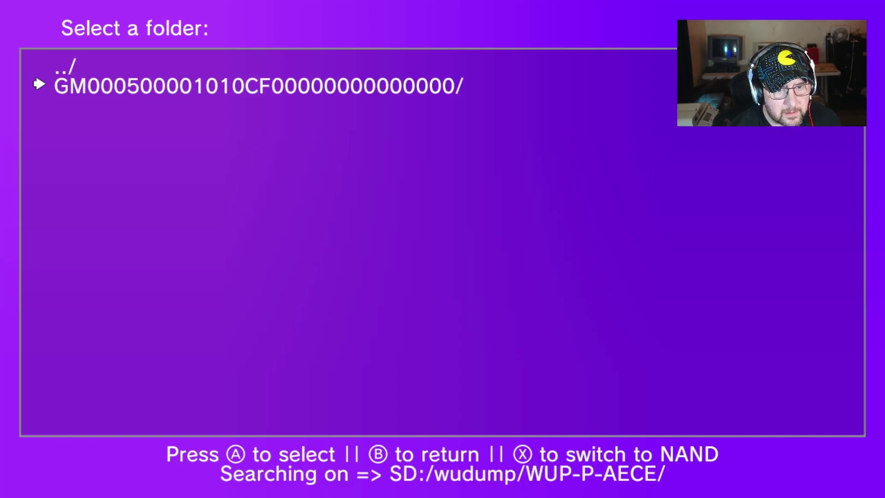
key("Return")
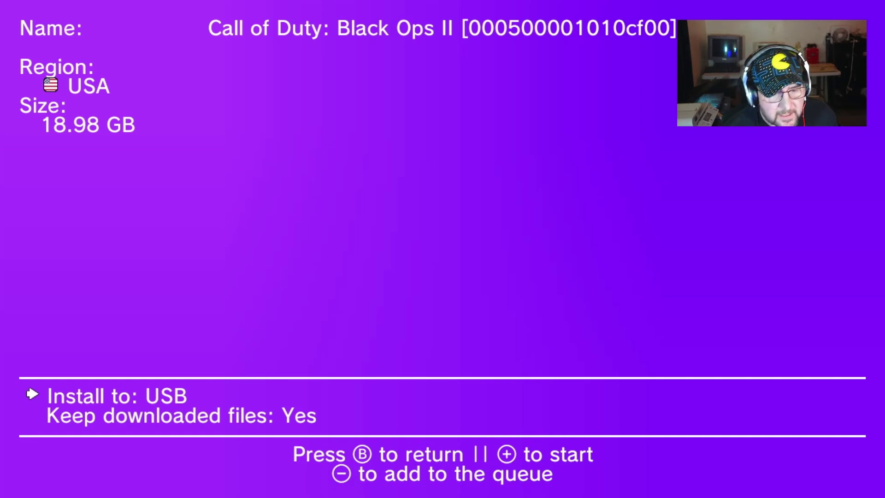
Check the install destination and keep-downloaded-files settings for Call of Duty: Black Ops II
key("Down")
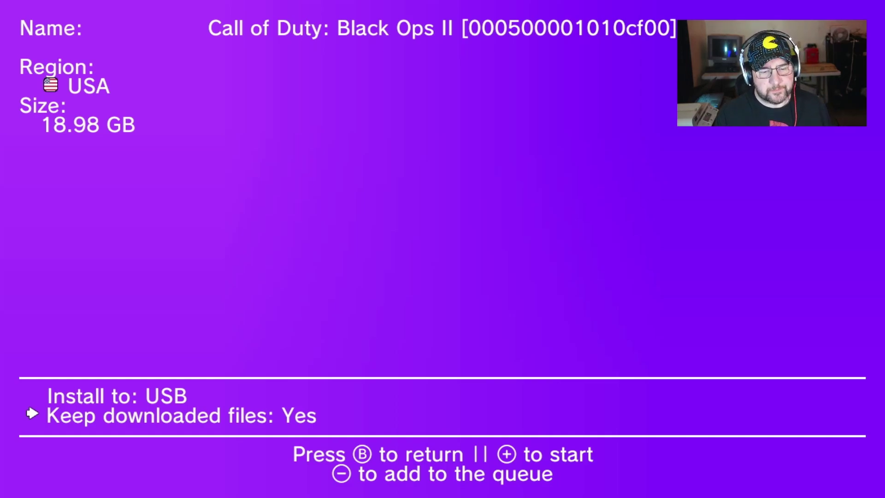
key("Up")
key("Down")
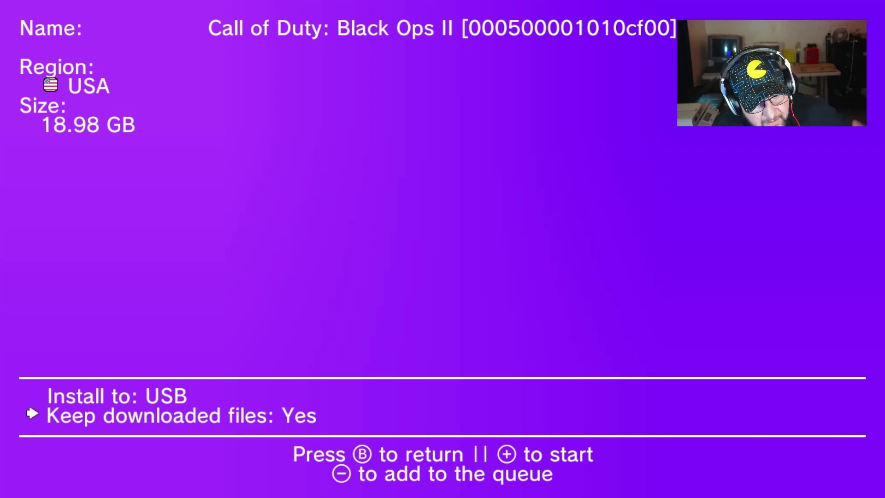
key("Up")
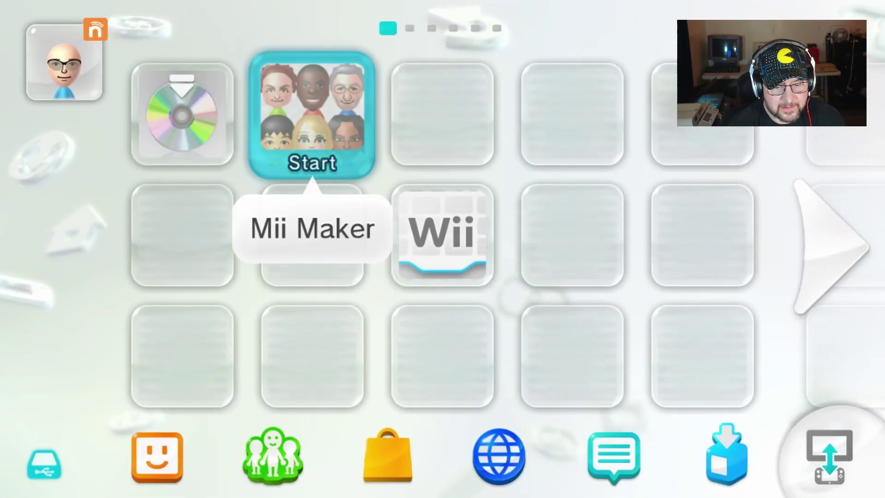
Look through the titles on the first page of the Wii U Menu
key("Right")
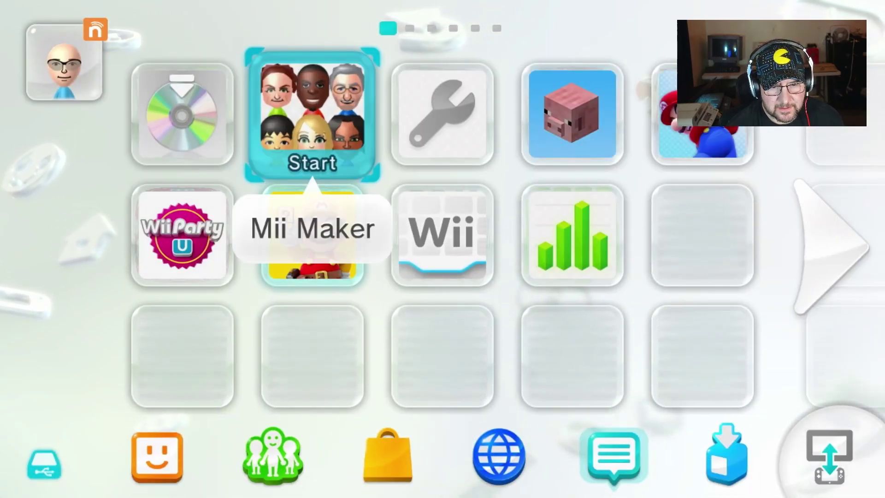
key("Down")
key("Down")
key("Left")
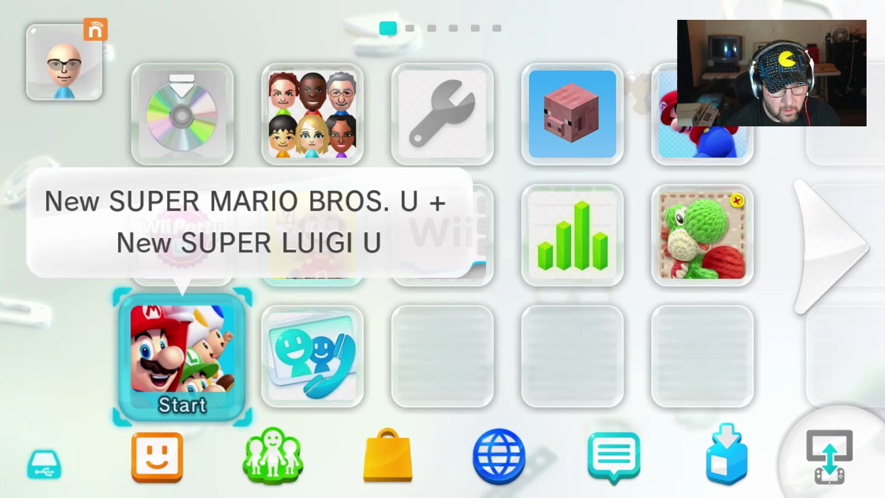
key("Right")
key("Right")
key("Right")
key("Right")
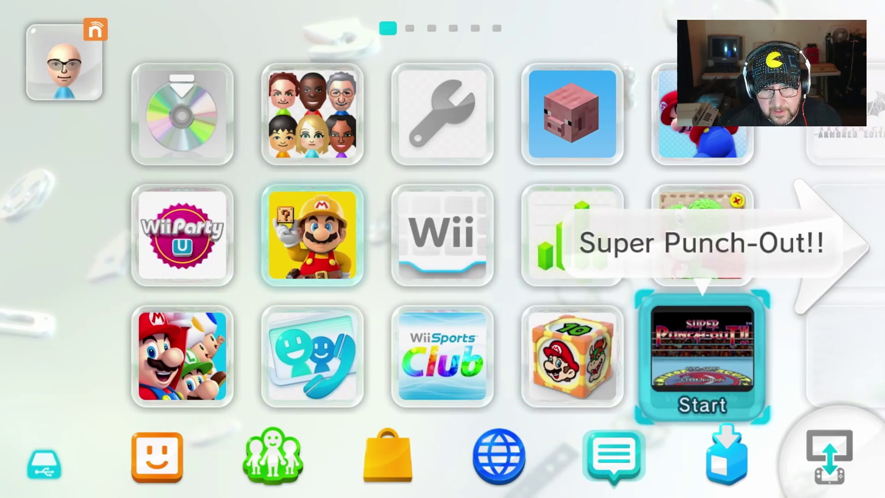
key("Up")
key("Up")
key("Left")
key("Left")
key("Left")
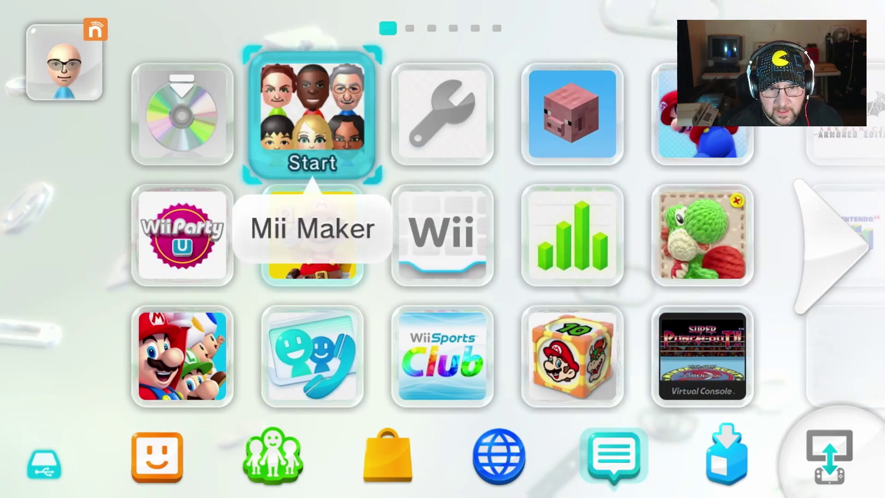
Move on through the Wii U Menu, launch Call of Duty: Black Ops II and continue past its title screen
key("Right")
key("Right")
key("Right")
key("Right")
key("Right")
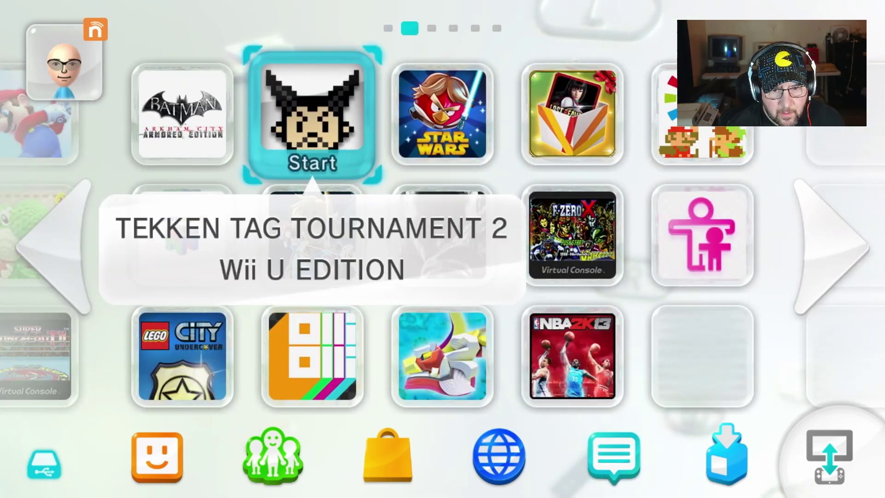
key("Down")
key("Right")
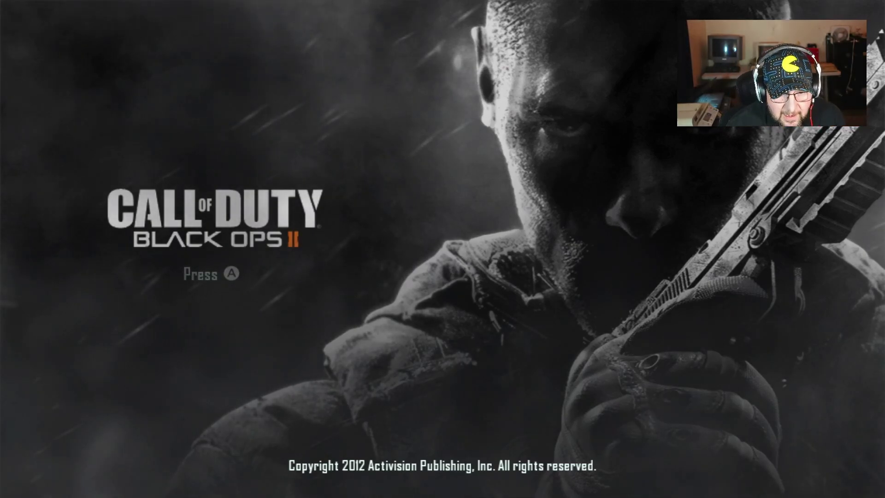
key("Return")
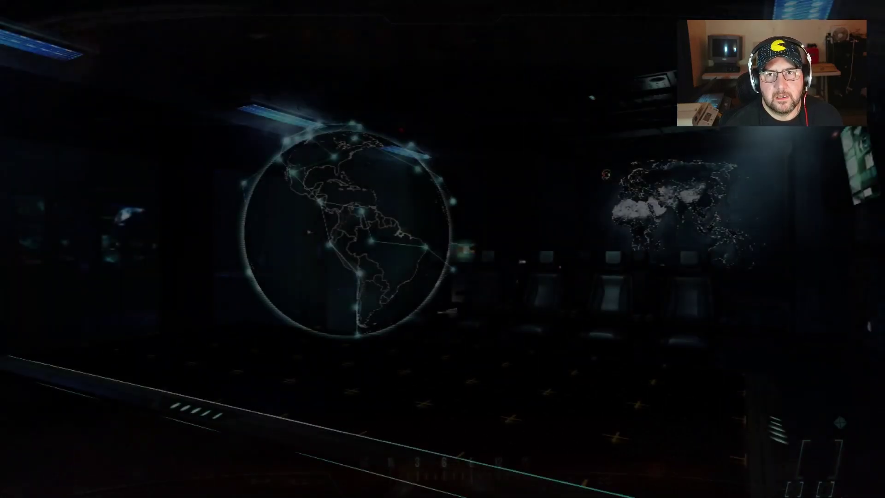